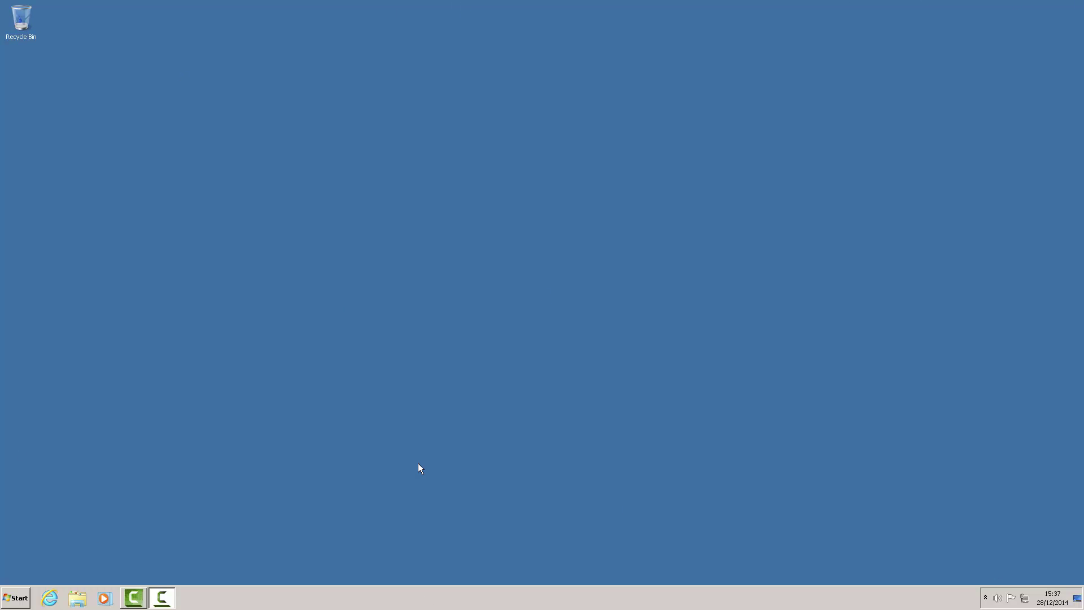
- Open Internet Explorer in a maximized window and search Google for "bluestacks"
click(50, 600)
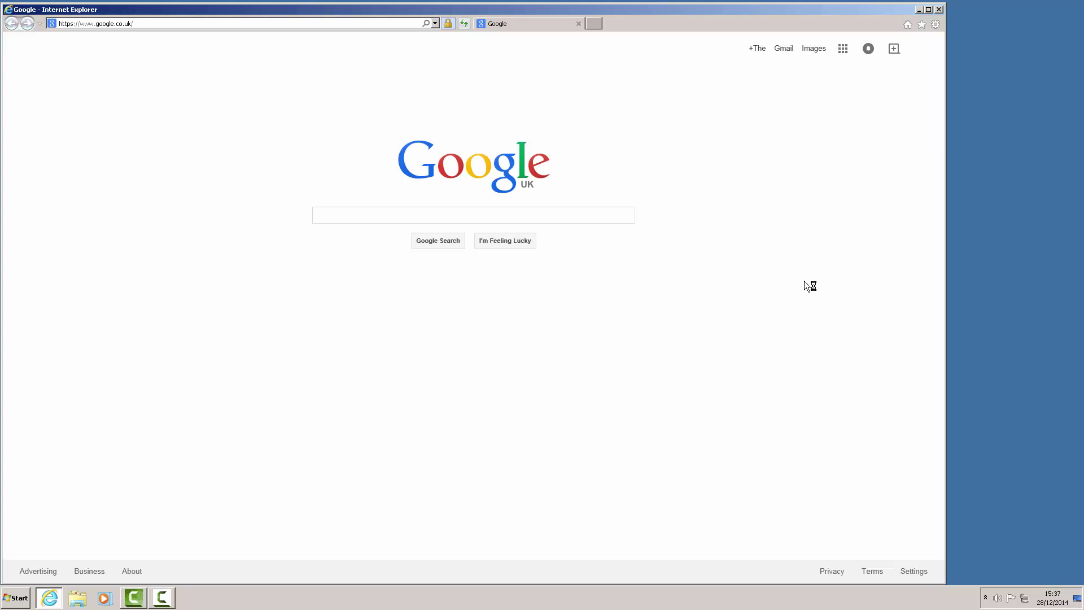
click(929, 10)
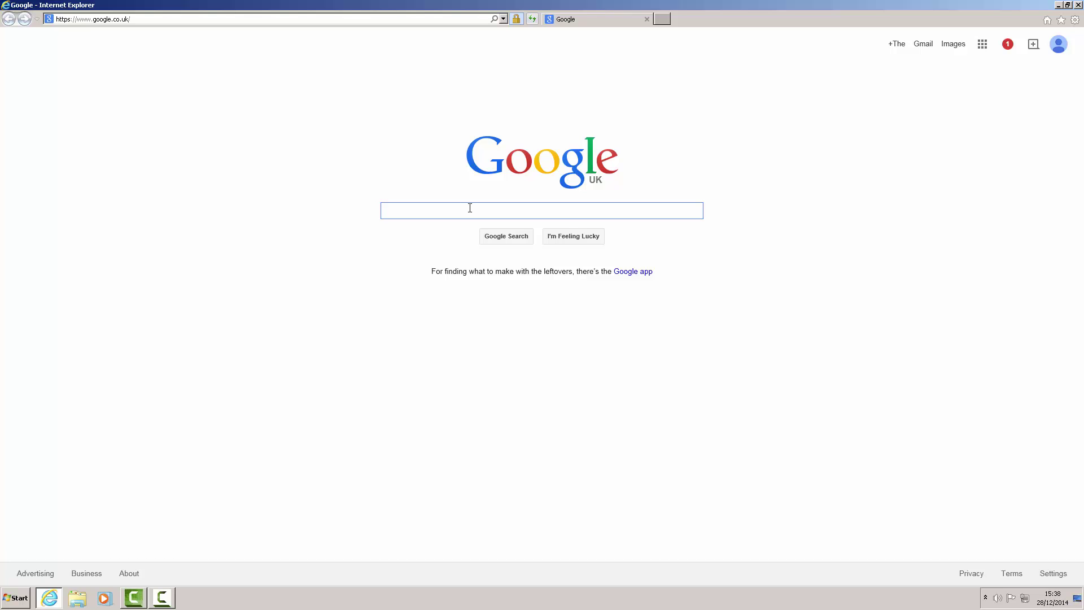
text(b)
text(d)
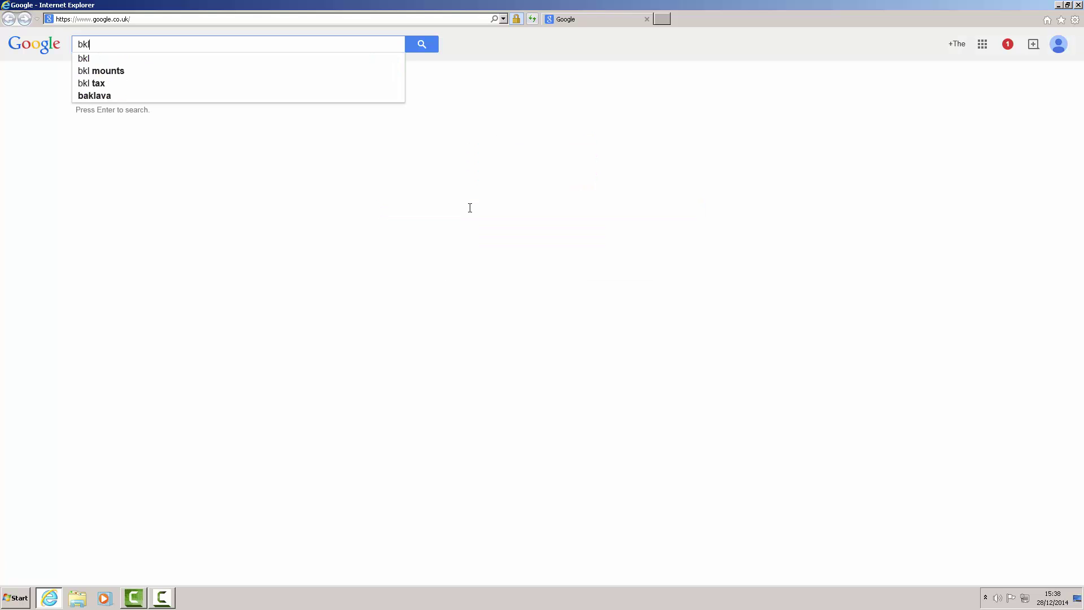
key(BackSpace)
text(luestacks)
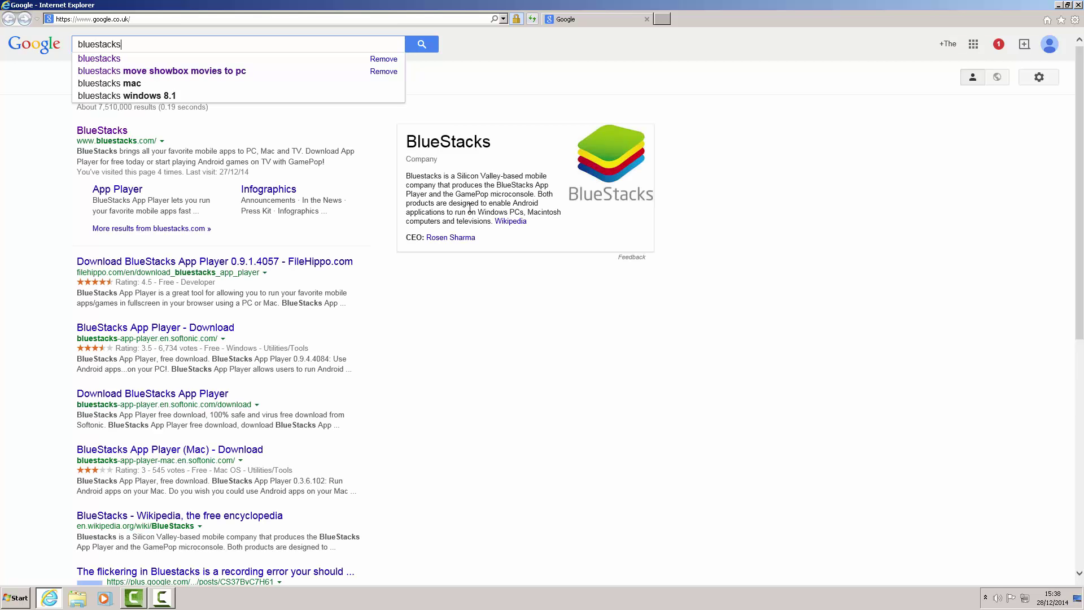
key(Return)
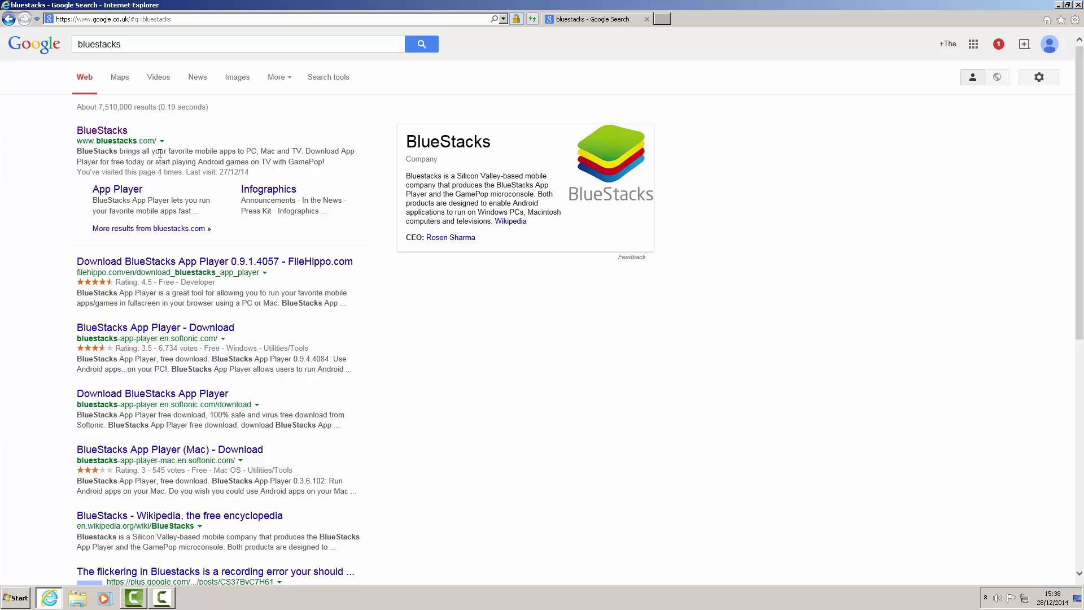
- Download the Windows App Player installer from the official bluestacks.com site to the Desktop and close the browser
click(102, 131)
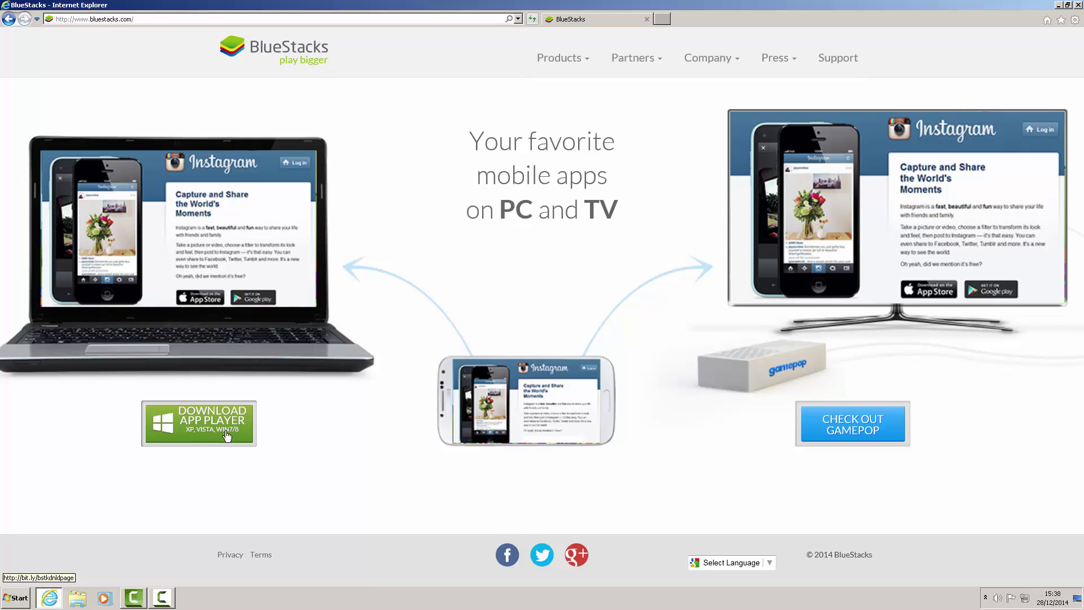
click(212, 410)
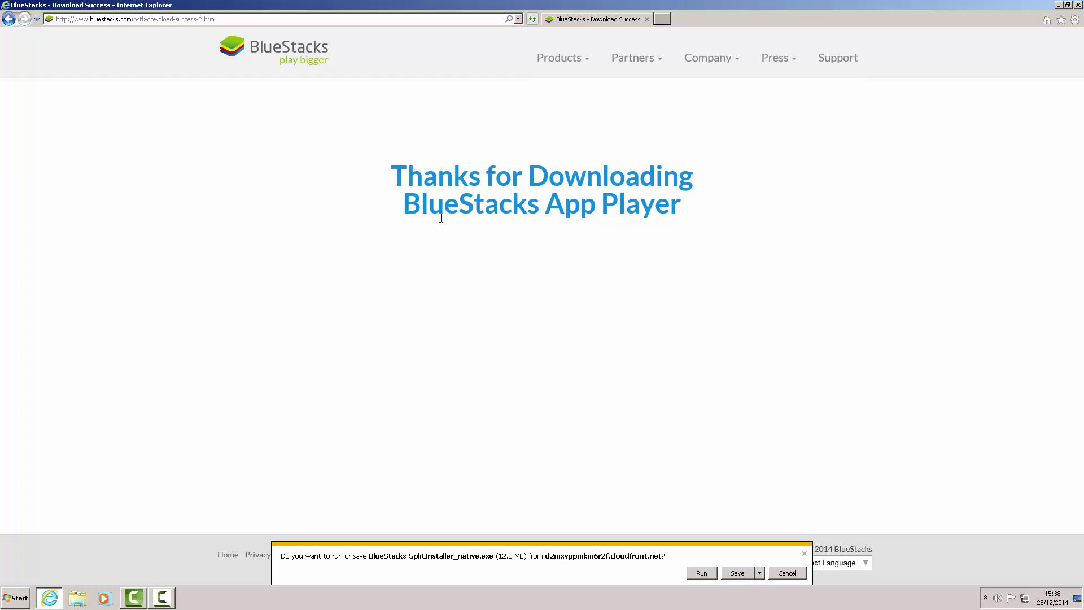
click(760, 573)
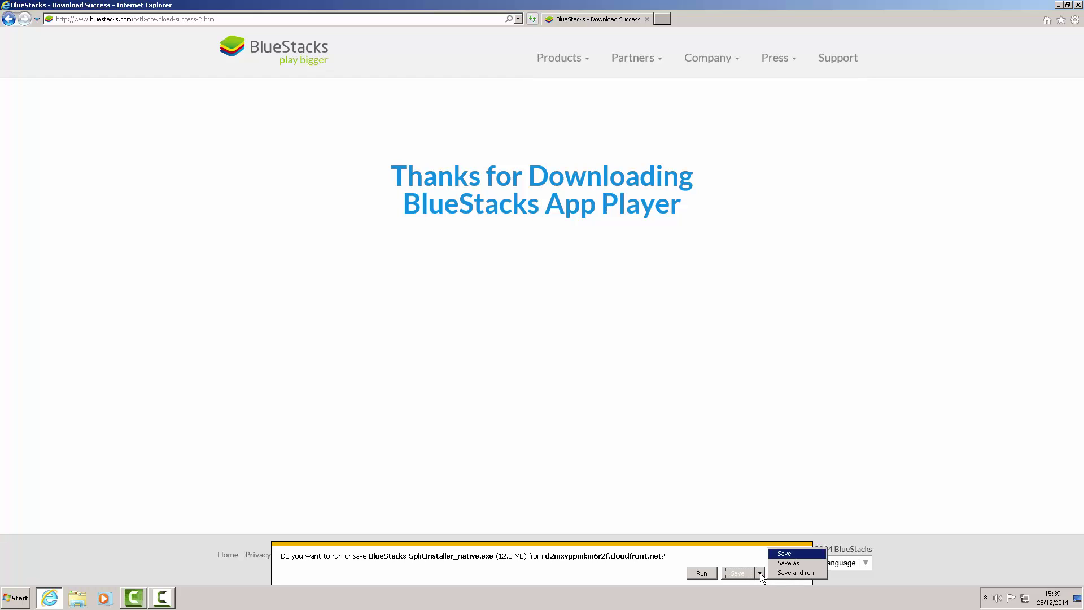
click(795, 564)
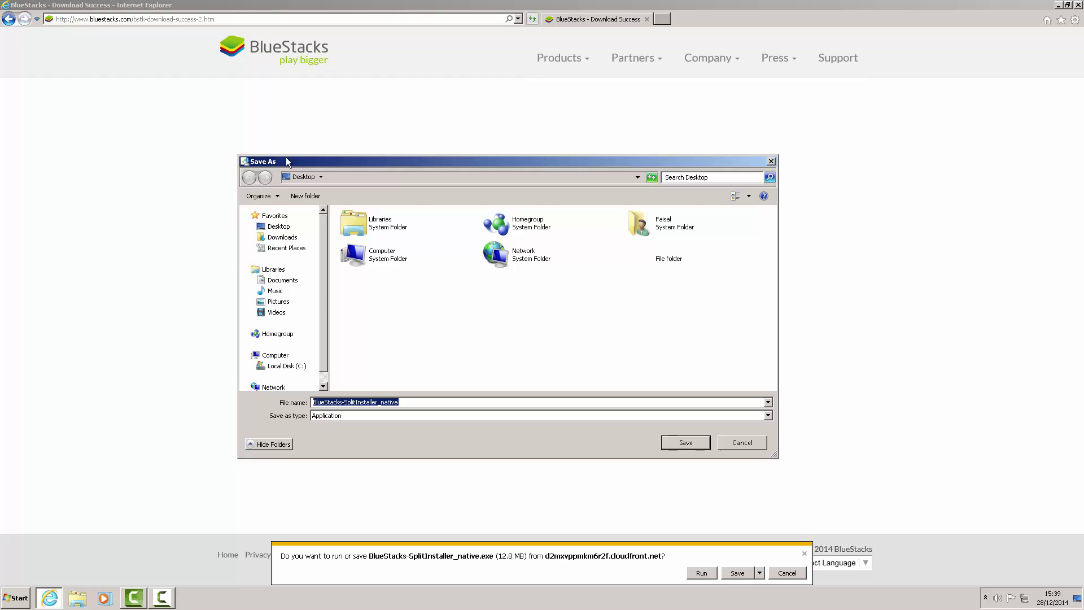
drag(296, 158, 341, 130)
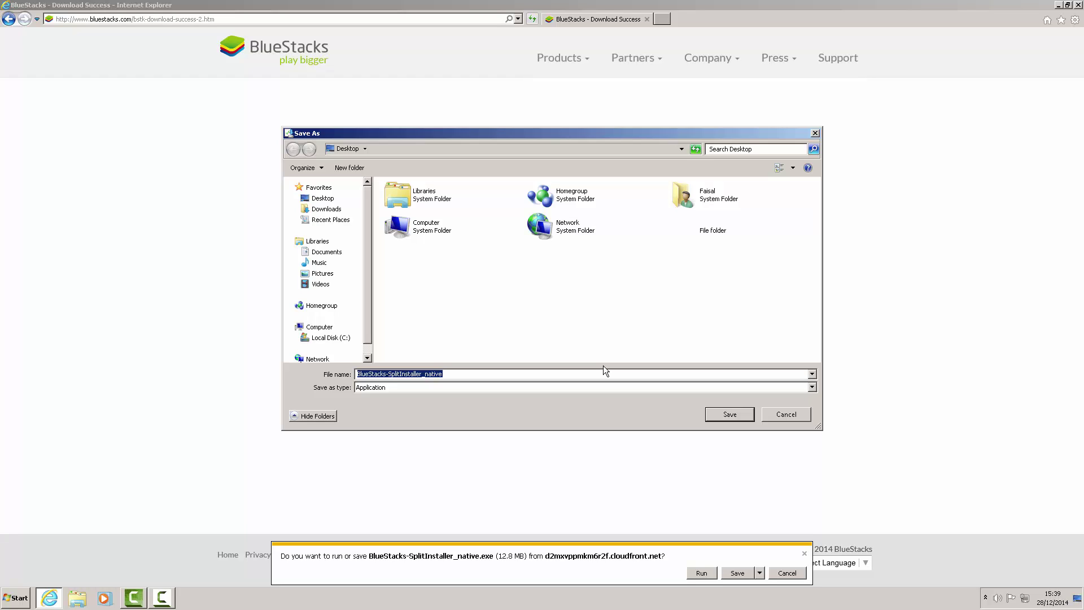
click(319, 200)
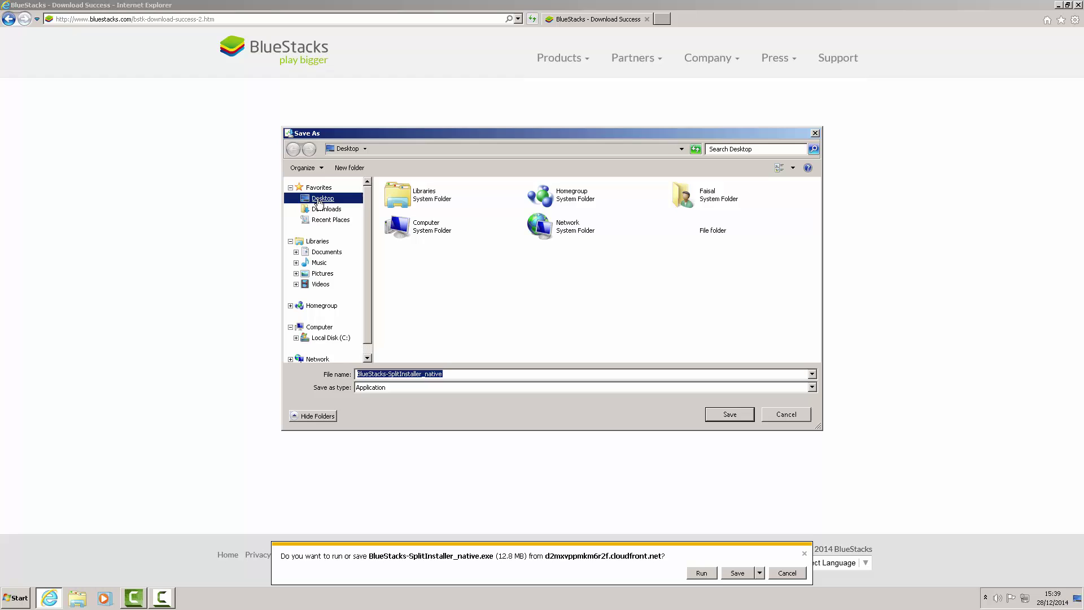
click(724, 416)
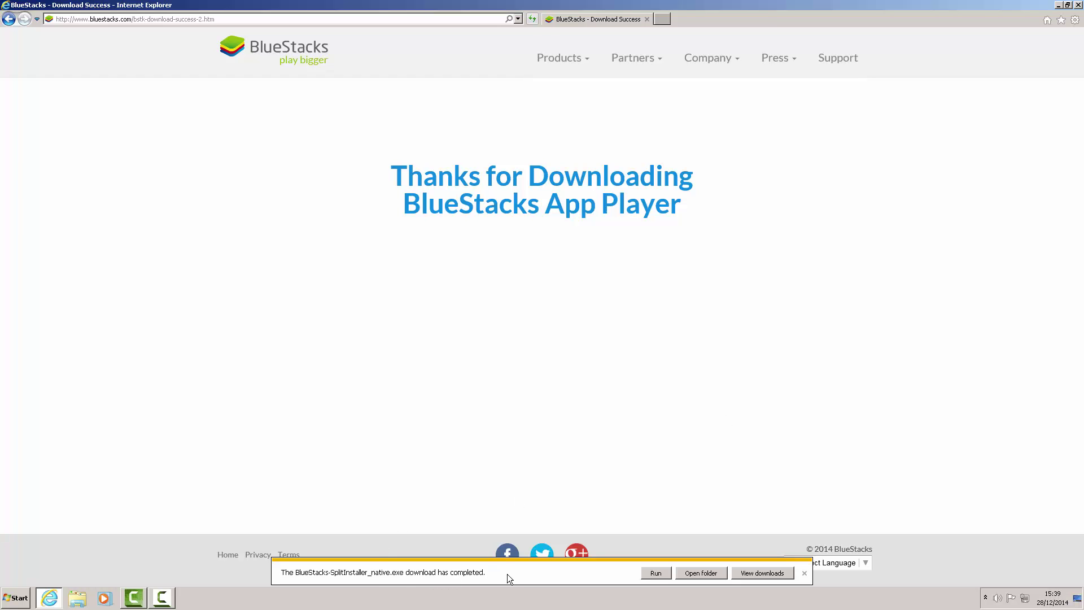
click(806, 577)
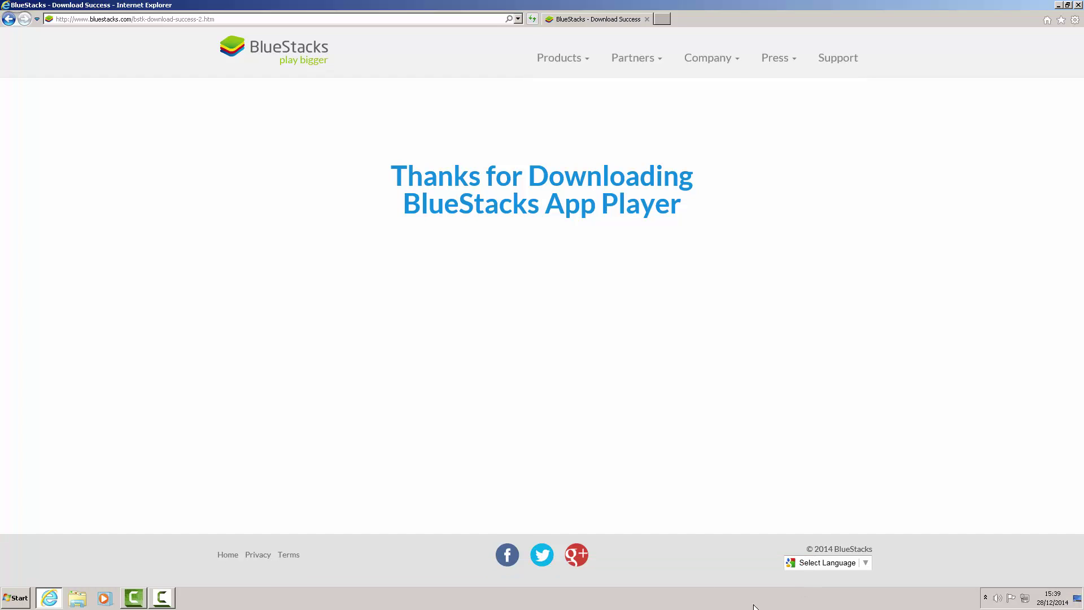
click(1078, 5)
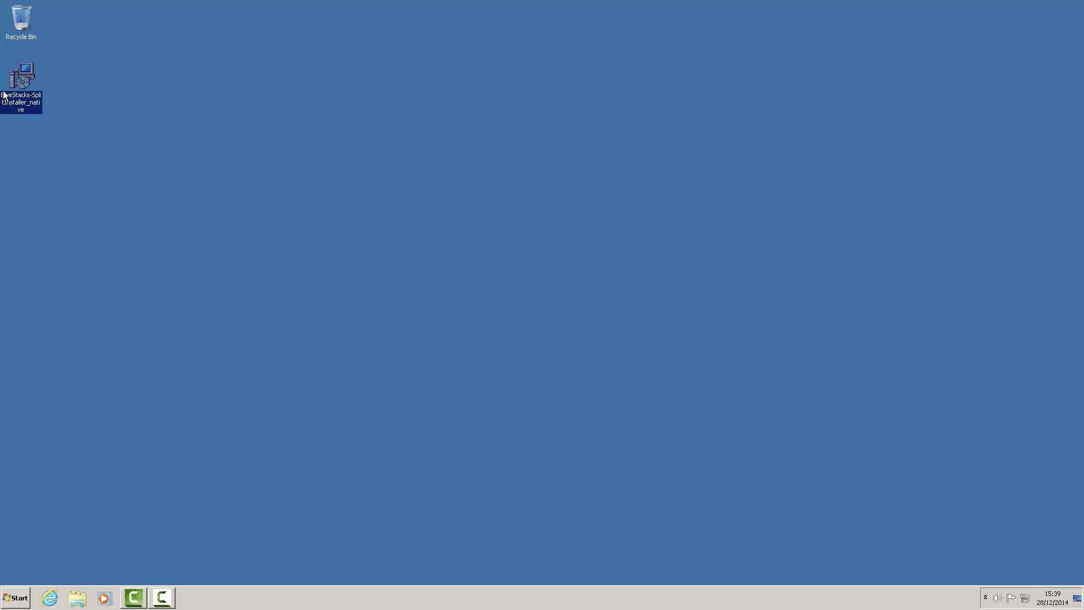
- Examine the general properties of the BlueStacks-SplitInstaller_native file on the desktop
click(78, 126)
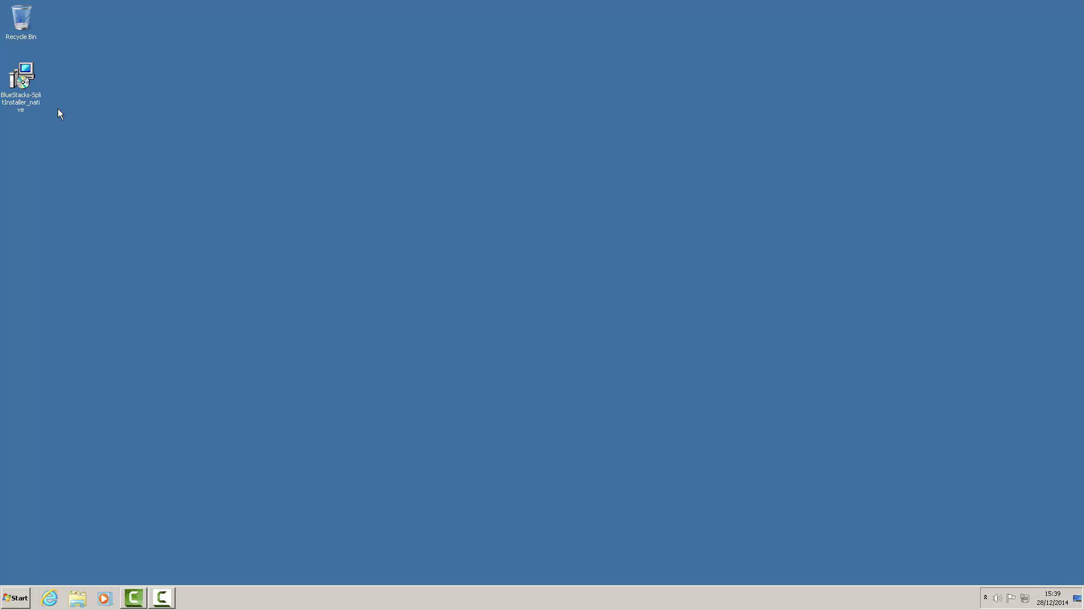
right_click(25, 75)
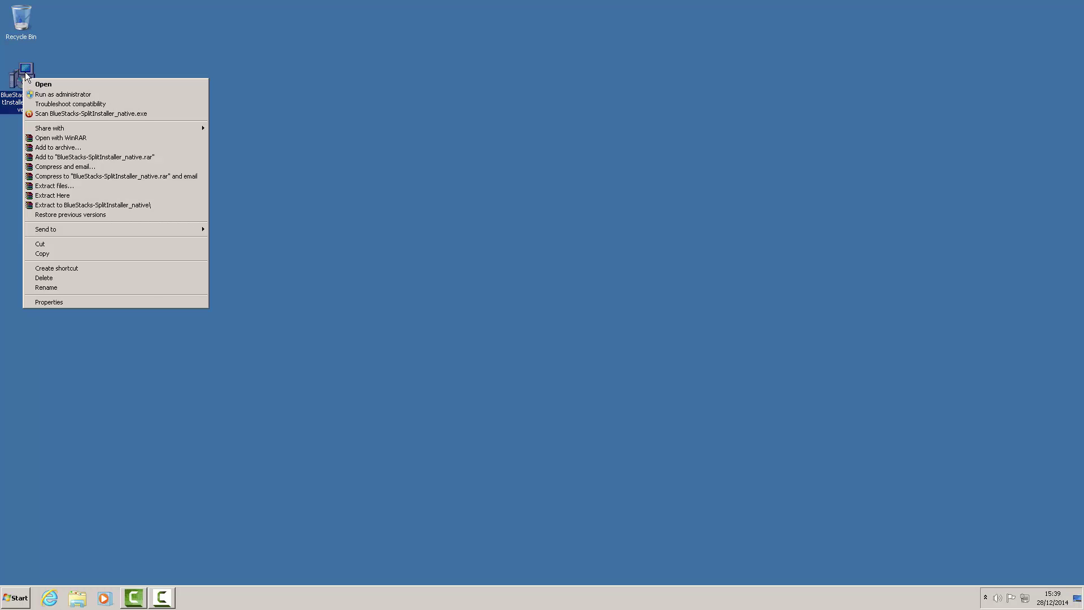
click(137, 301)
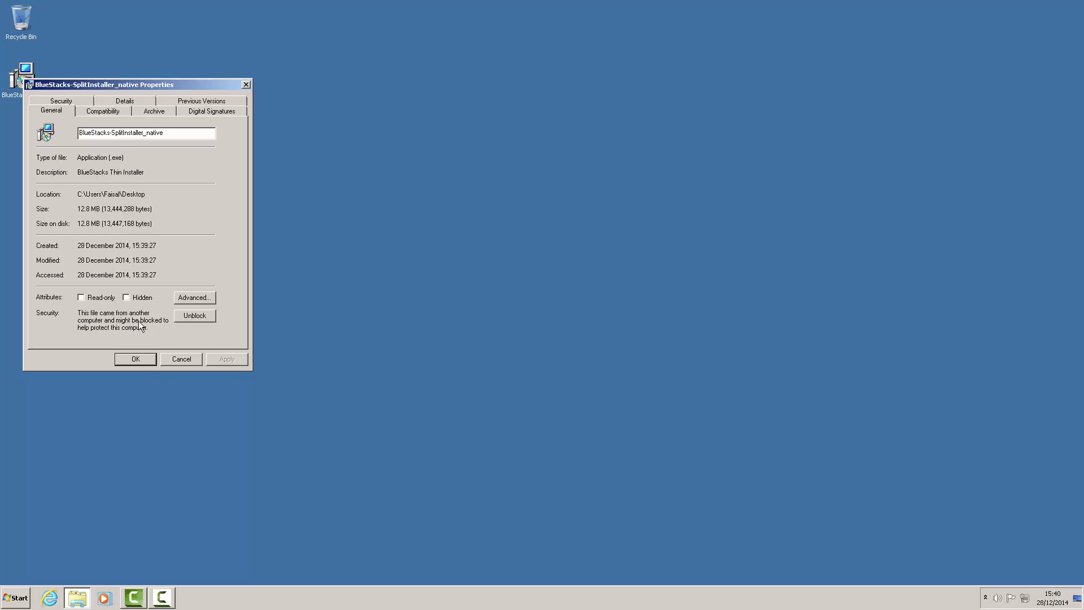
click(176, 361)
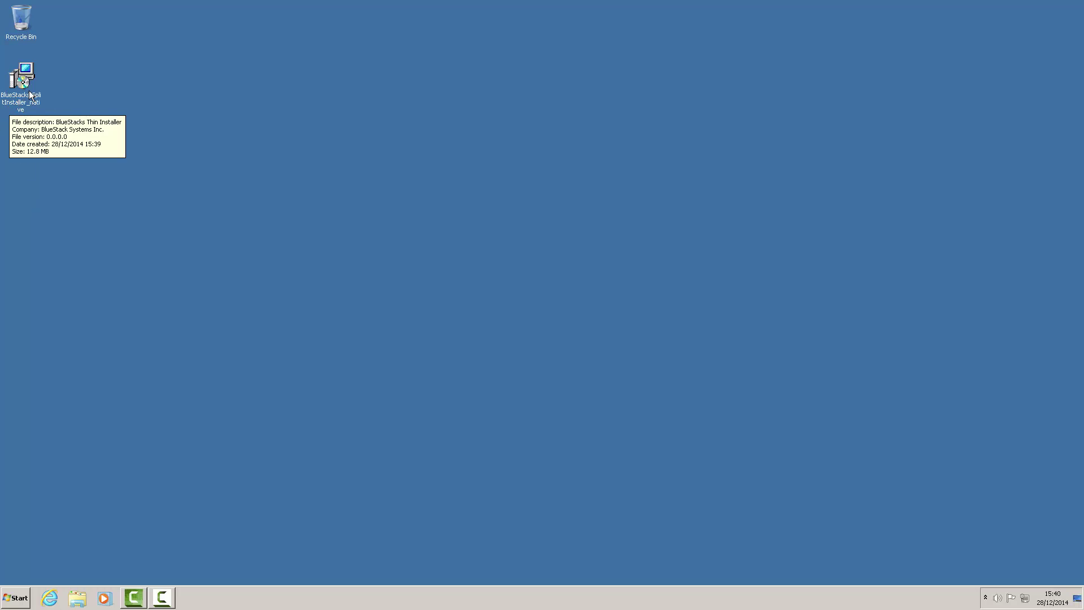
- Run the desktop BlueStacks installer and install it with data location C:\ProgramData, App store access and App Notifications enabled
double_click(30, 94)
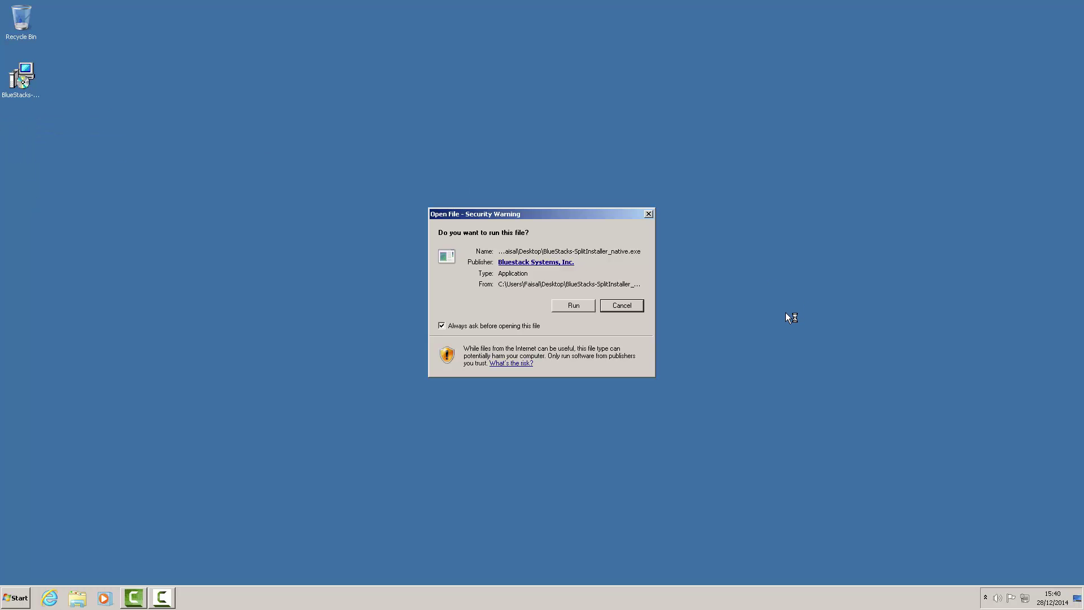
click(573, 305)
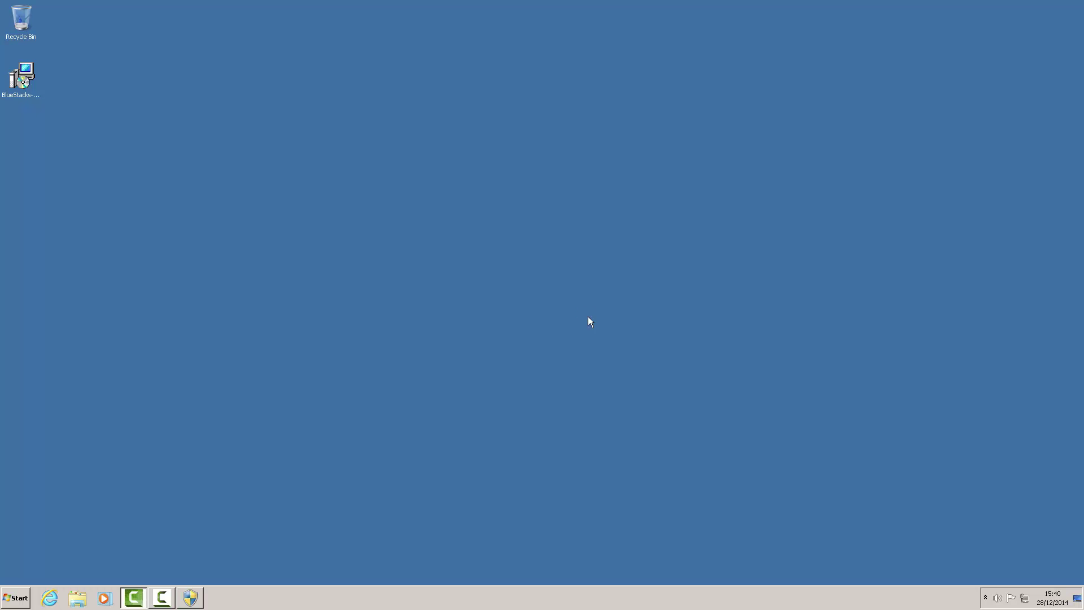
click(194, 596)
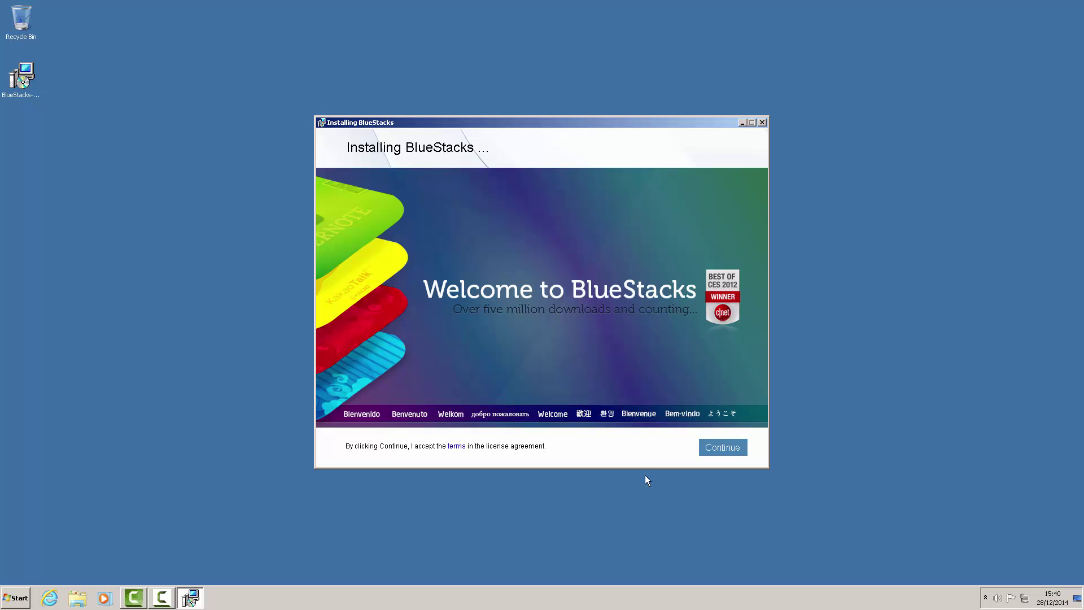
click(732, 447)
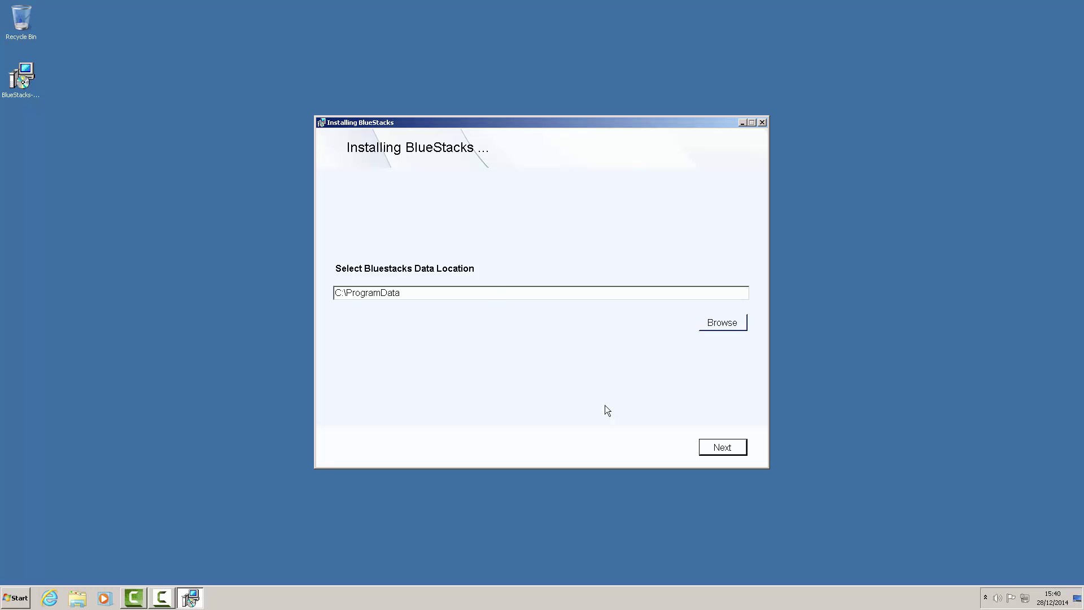
click(723, 447)
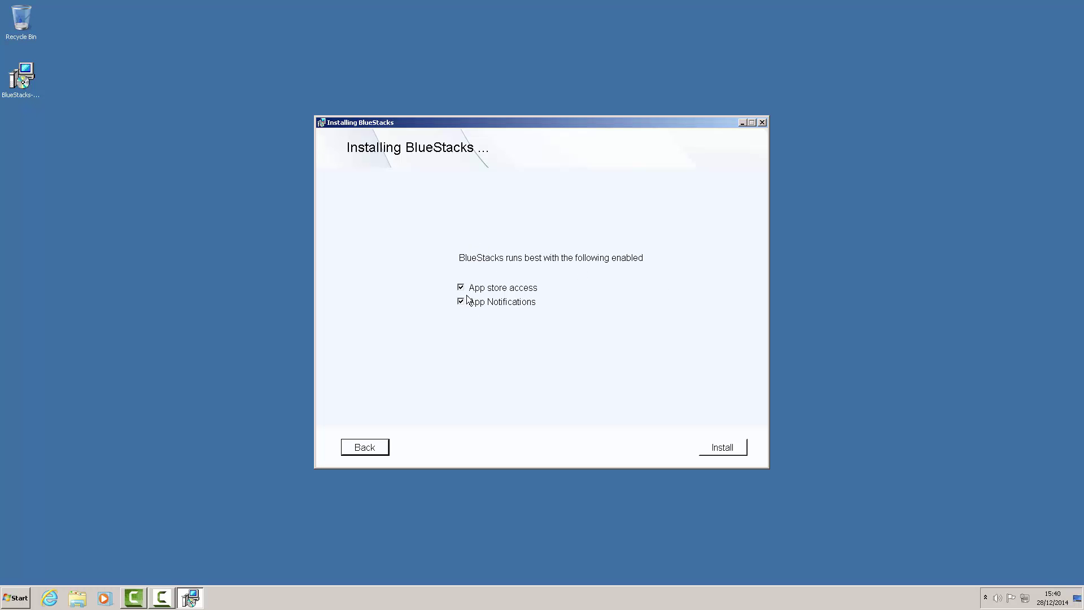
click(725, 448)
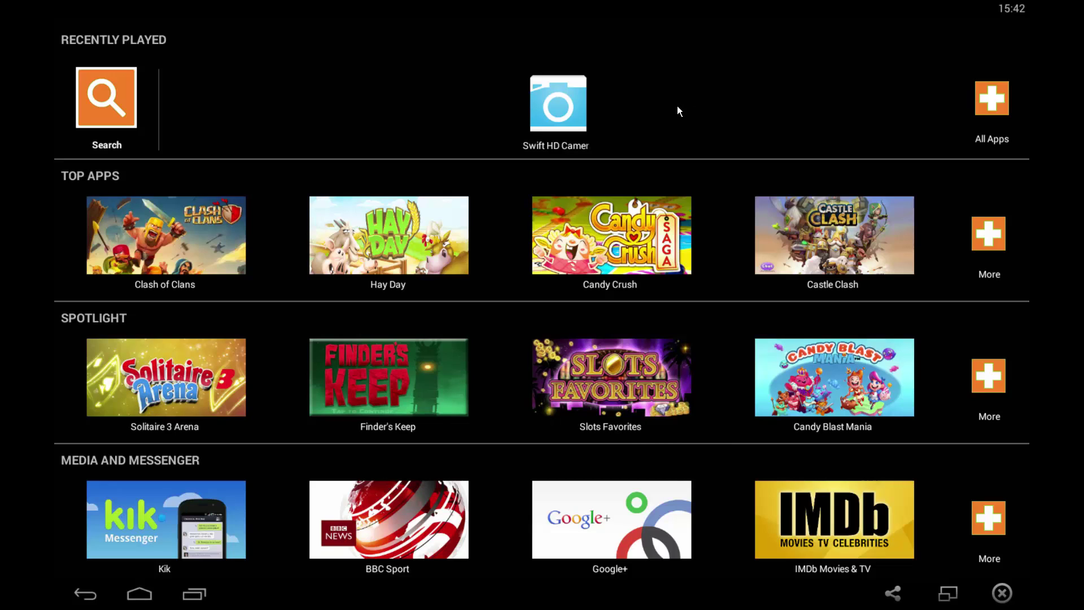
- Decline Google's location service with the "Don't show again" option, and close BlueStacks
click(648, 123)
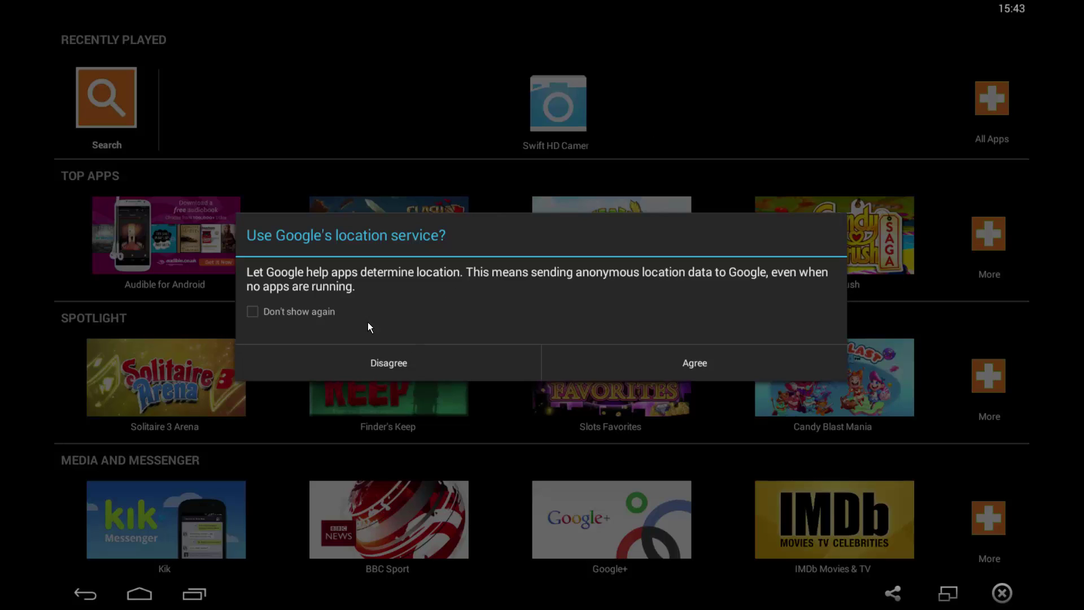
click(251, 312)
click(282, 312)
click(305, 312)
click(284, 328)
click(388, 366)
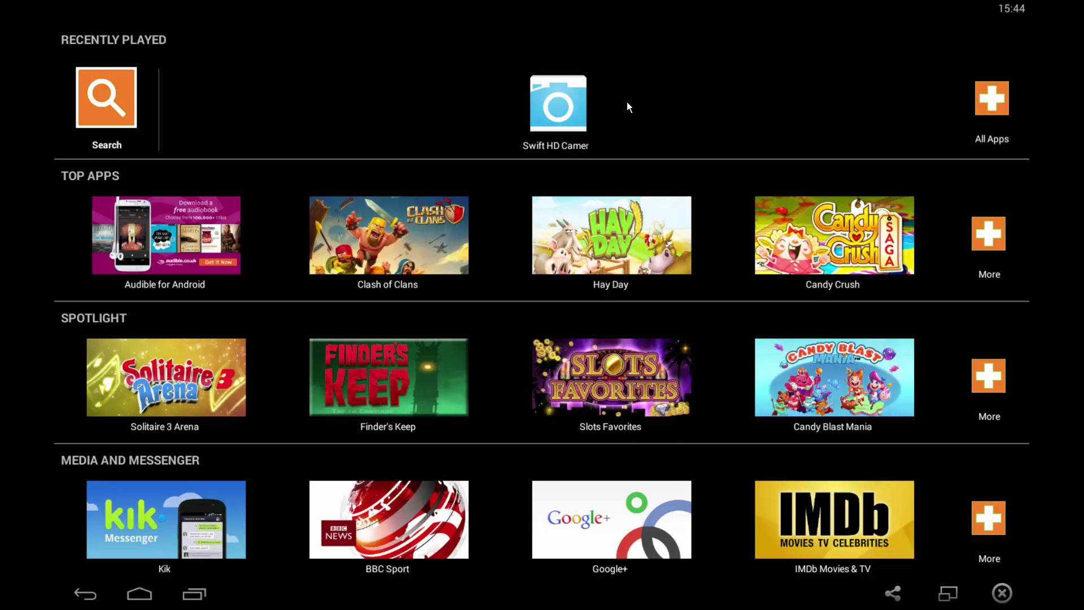
click(1001, 594)
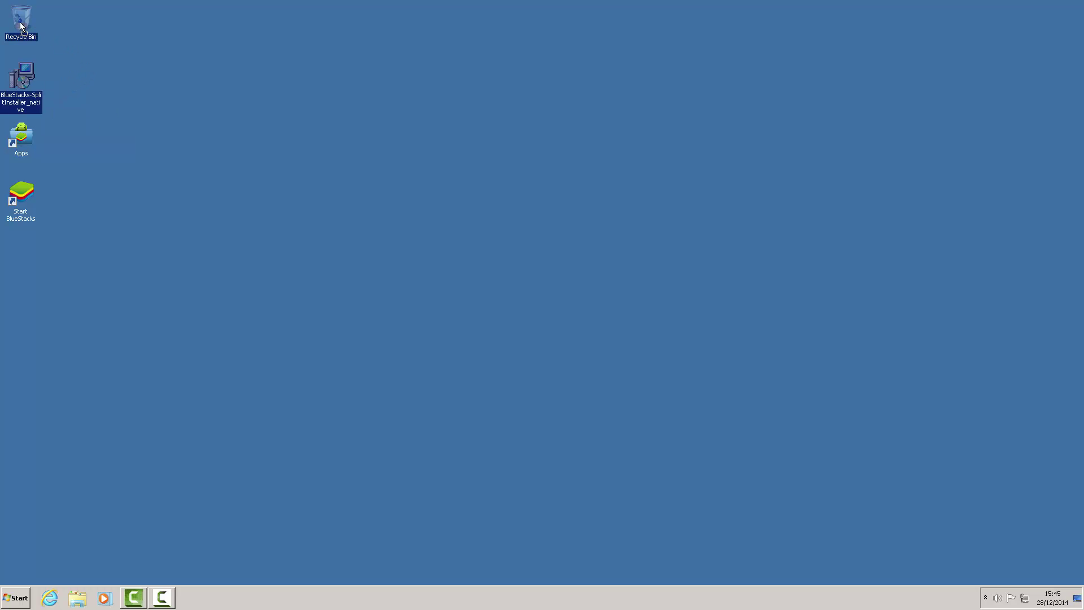
- Move the BlueStacks installer from the desktop to the Recycle Bin and empty the bin permanently
drag(21, 26, 19, 23)
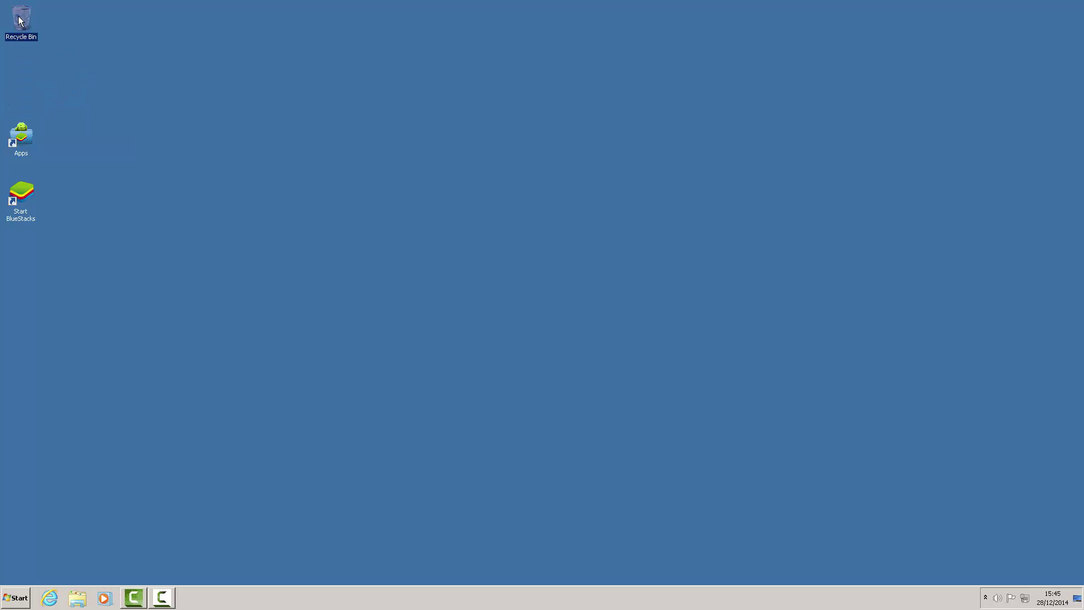
right_click(19, 22)
click(66, 33)
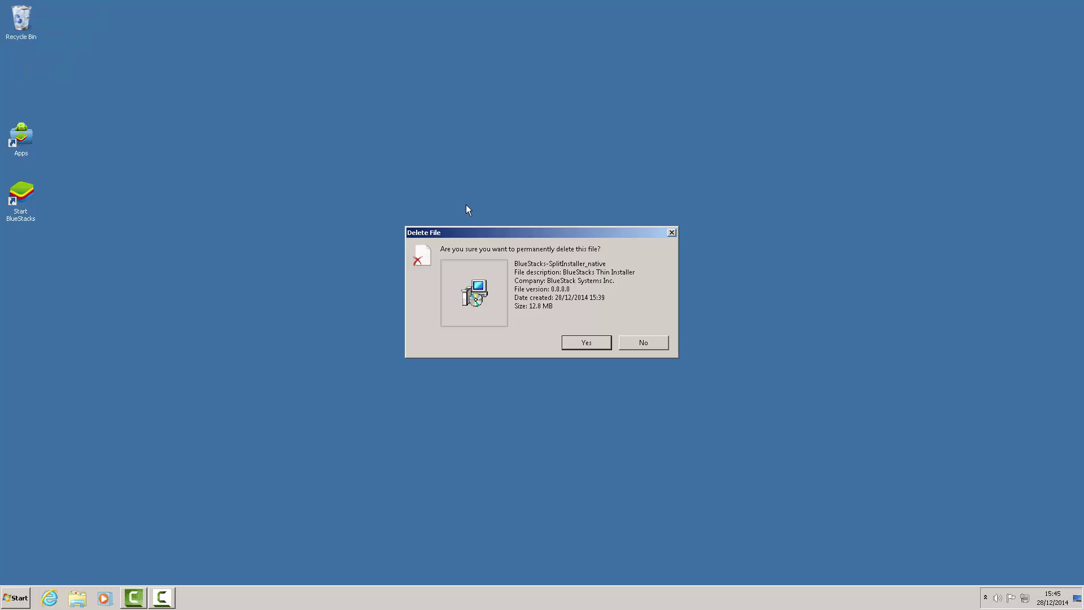
click(584, 340)
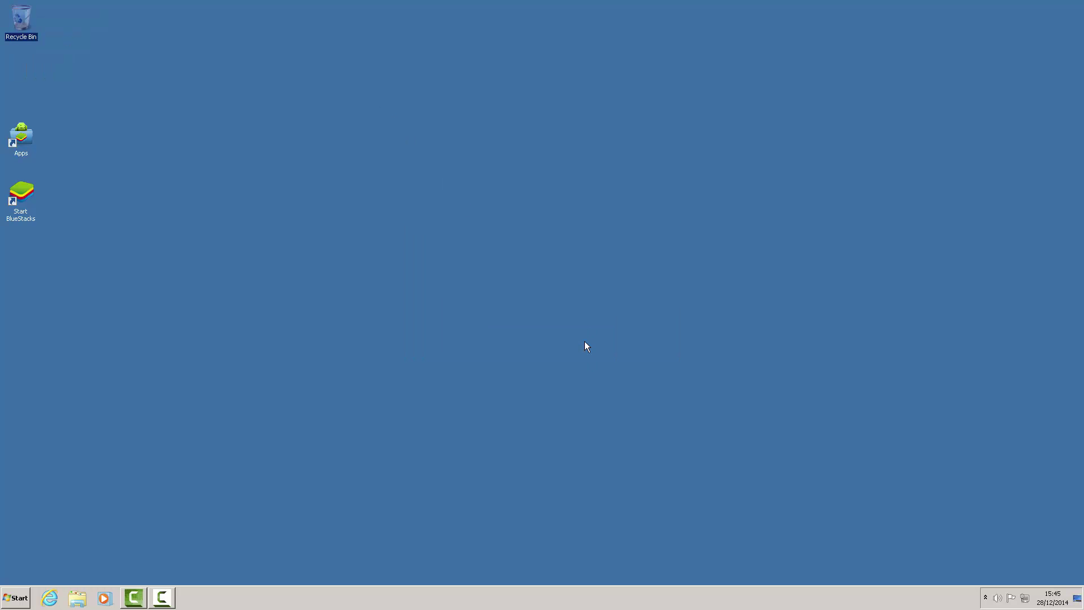
- Rearrange the Apps and Start BlueStacks shortcuts directly beneath the Recycle Bin on the desktop
drag(21, 138, 21, 79)
drag(18, 171, 11, 108)
drag(21, 190, 24, 130)
click(207, 196)
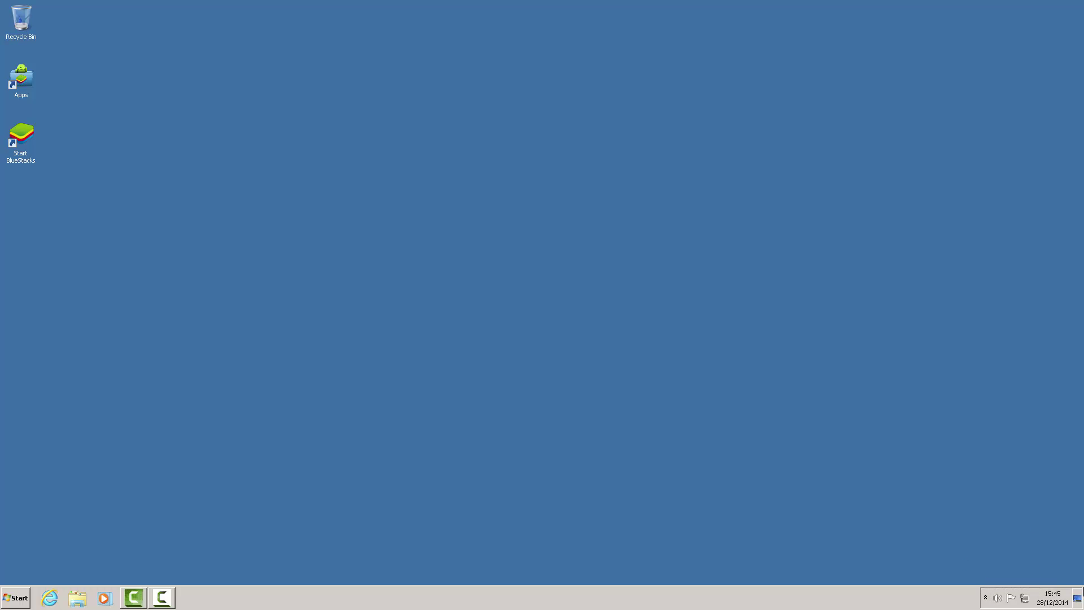
- Check the hidden notification area icons for the BlueStacks Agent
click(986, 598)
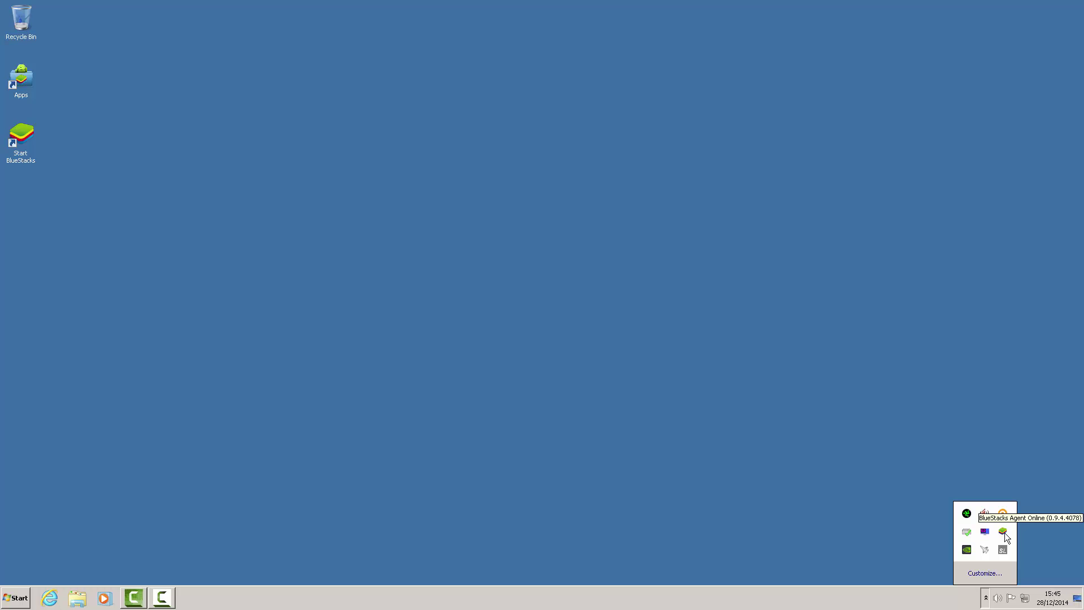
click(948, 268)
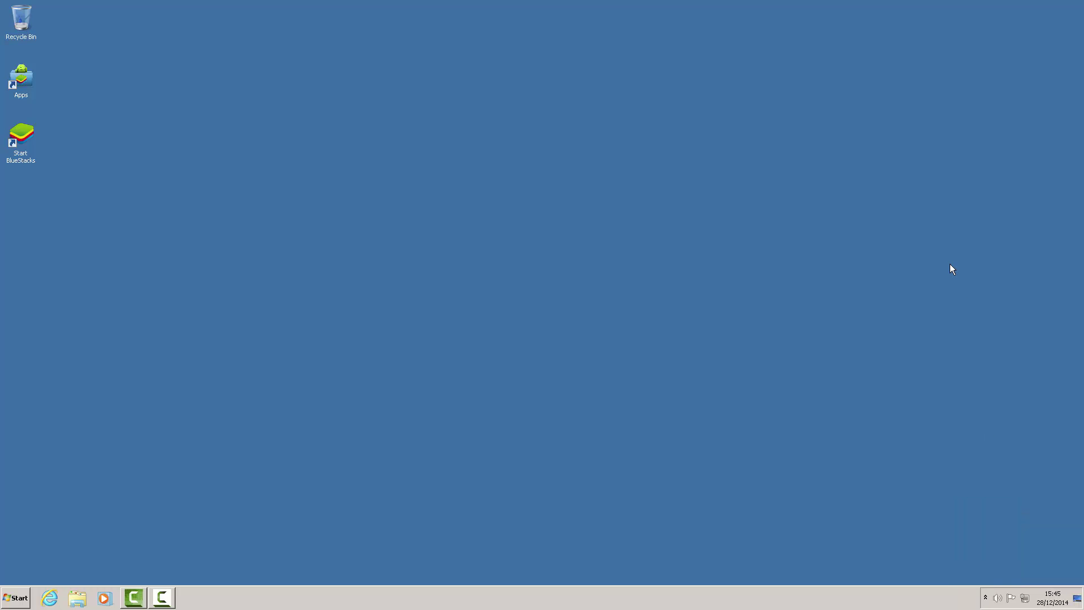
- Open Internet Explorer and search Google for "download showbox"
click(58, 594)
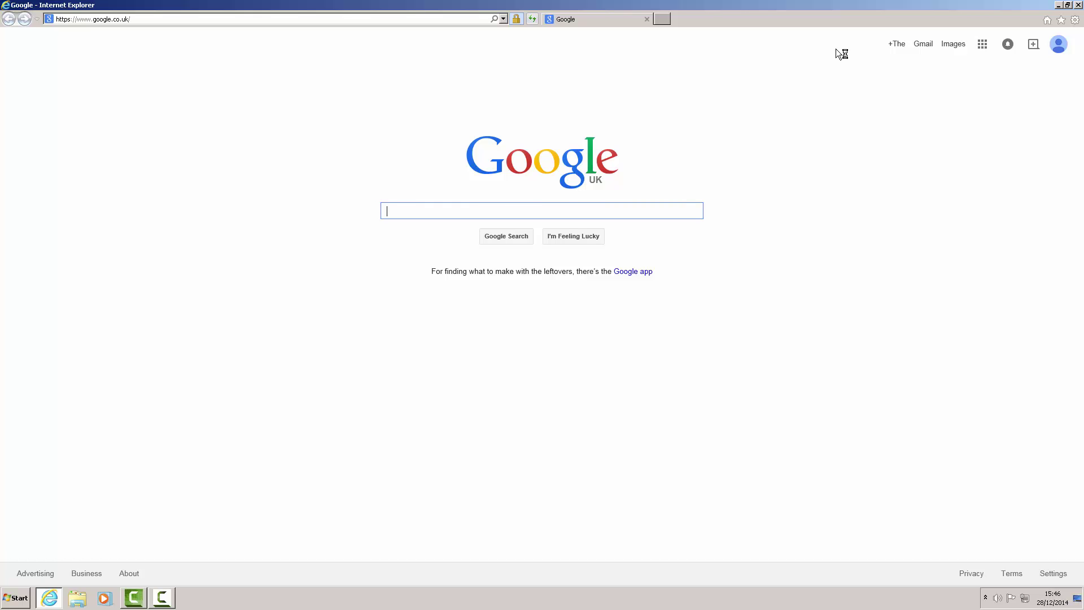
text(d)
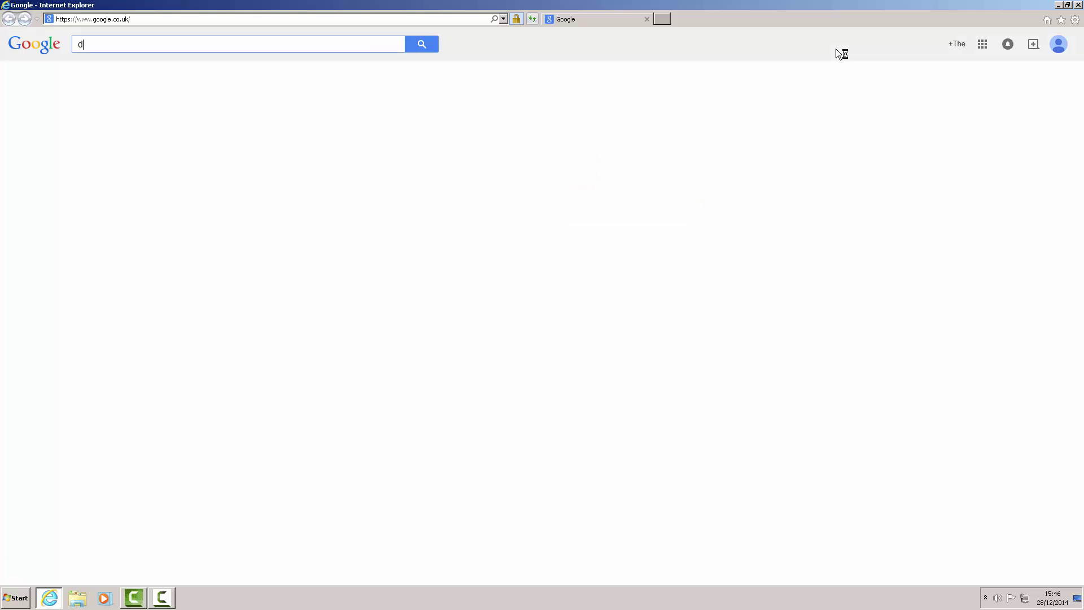
text(ownload sh)
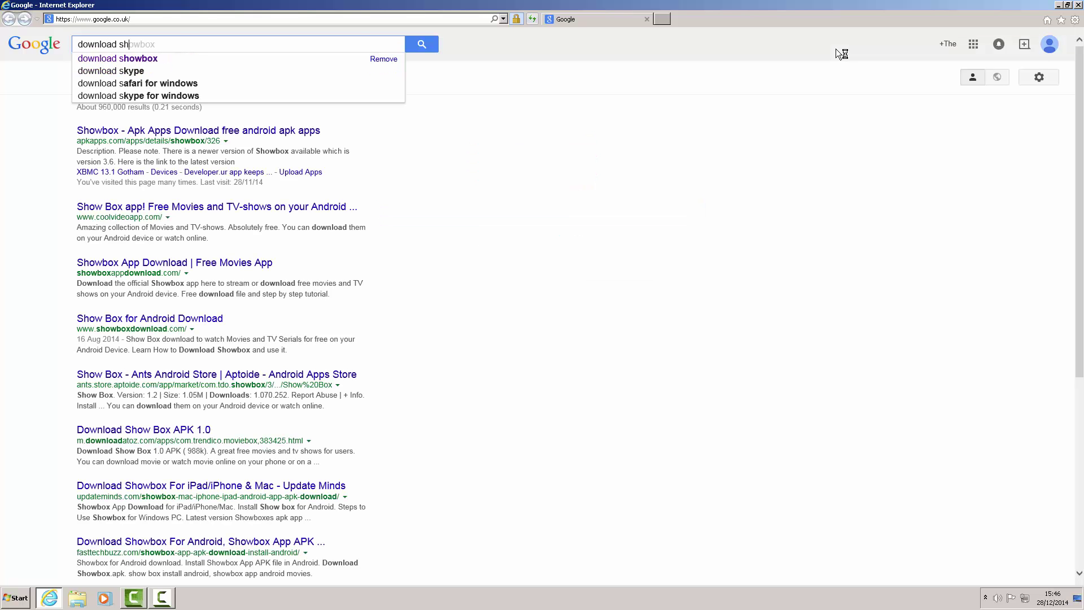
text(ow)
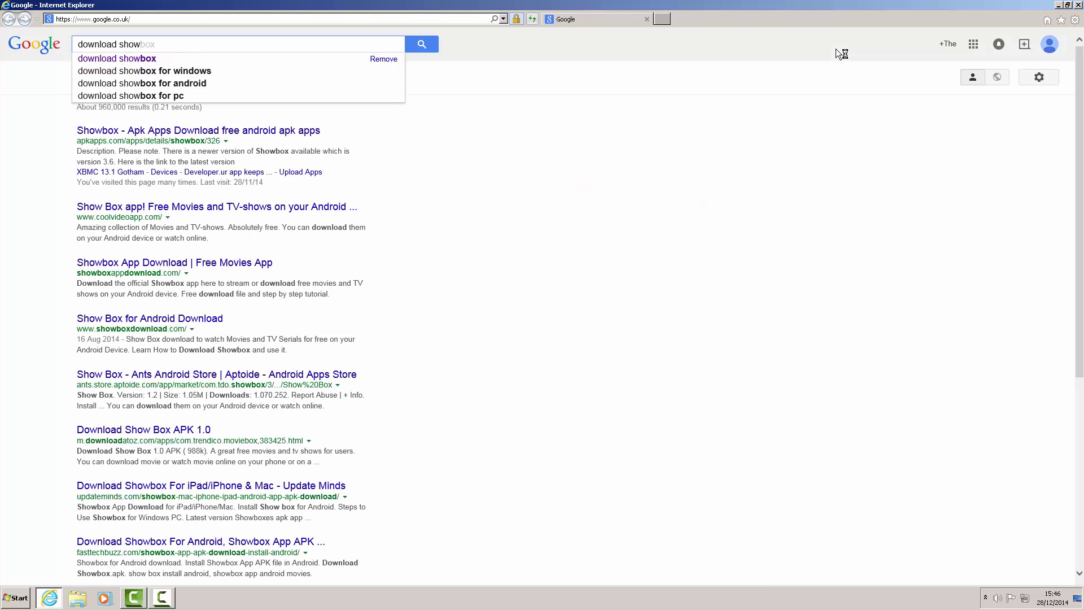
text(box)
key(Return)
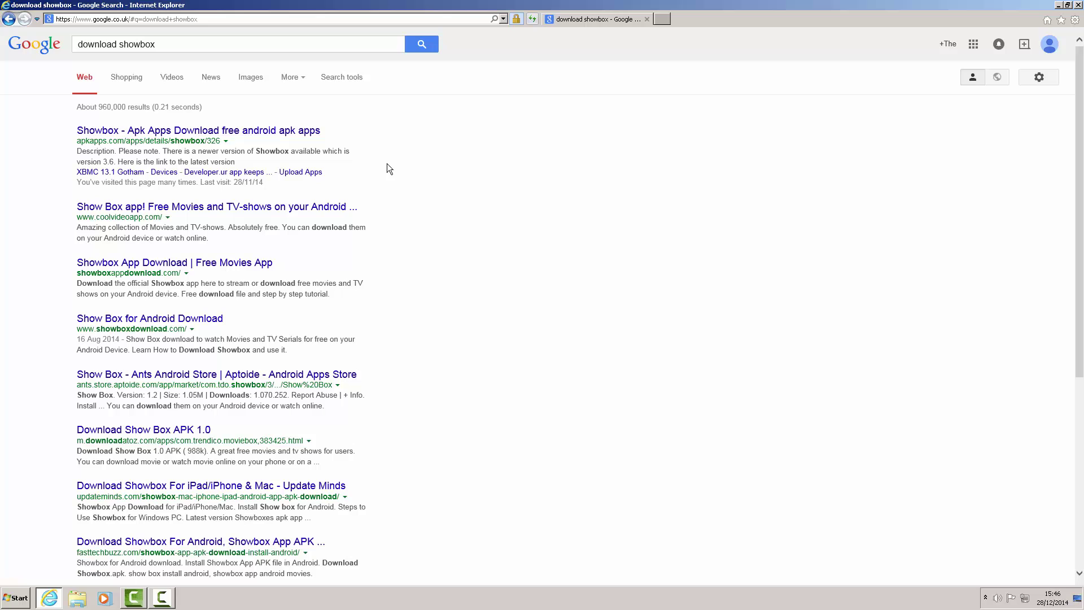
- Open the apkapps.com Showbox page from the search results and start the app's download
click(166, 135)
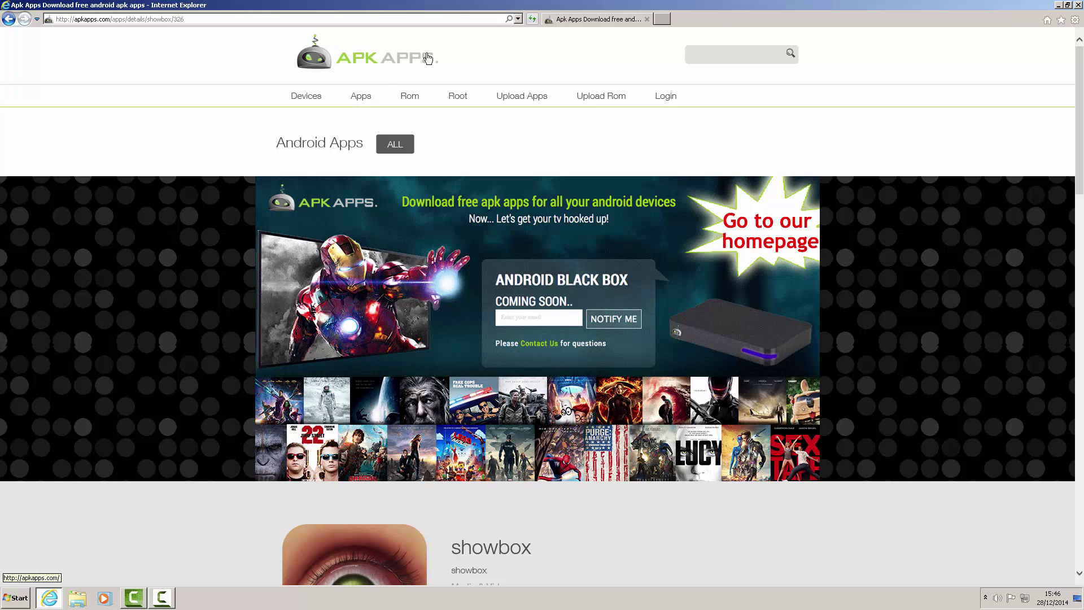
scroll(441, 141, down, 6)
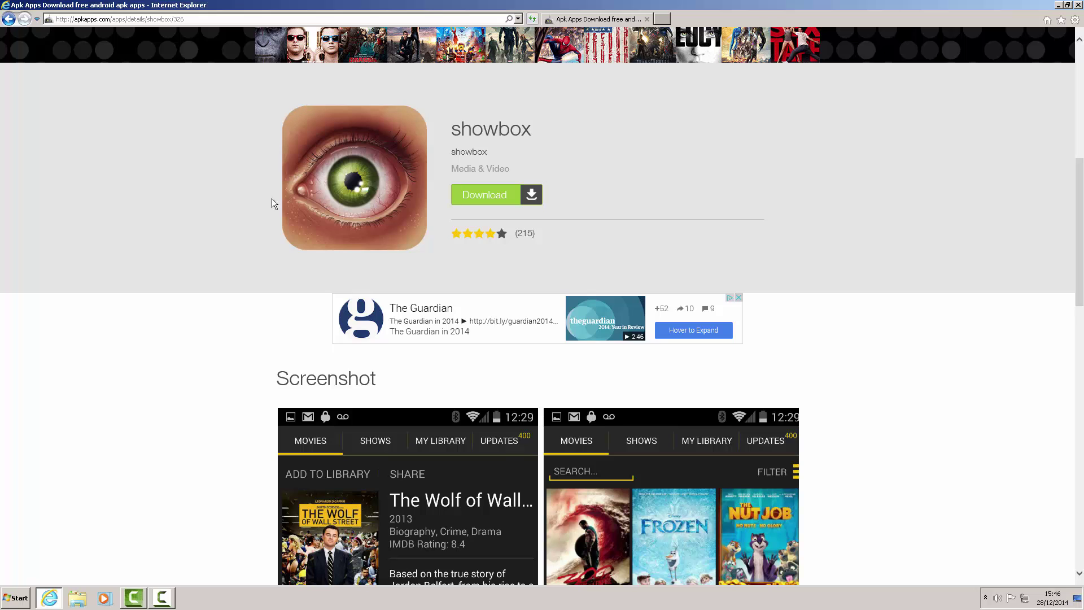
click(488, 197)
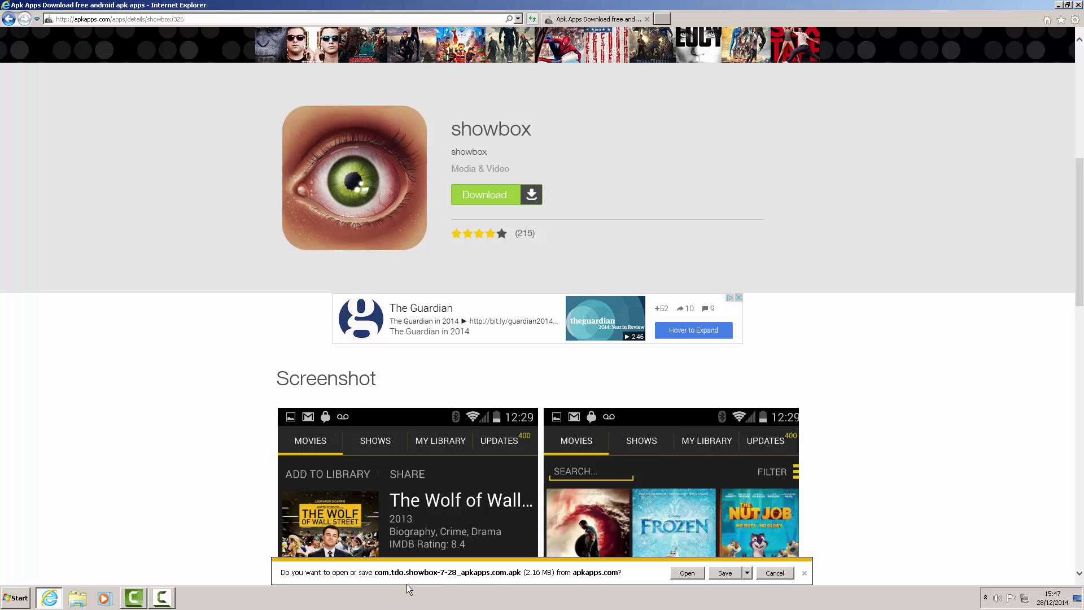
- Save com.tdo.showbox-7-28_apkapps.com.apk to the Desktop with Save as, and close the browser
click(748, 572)
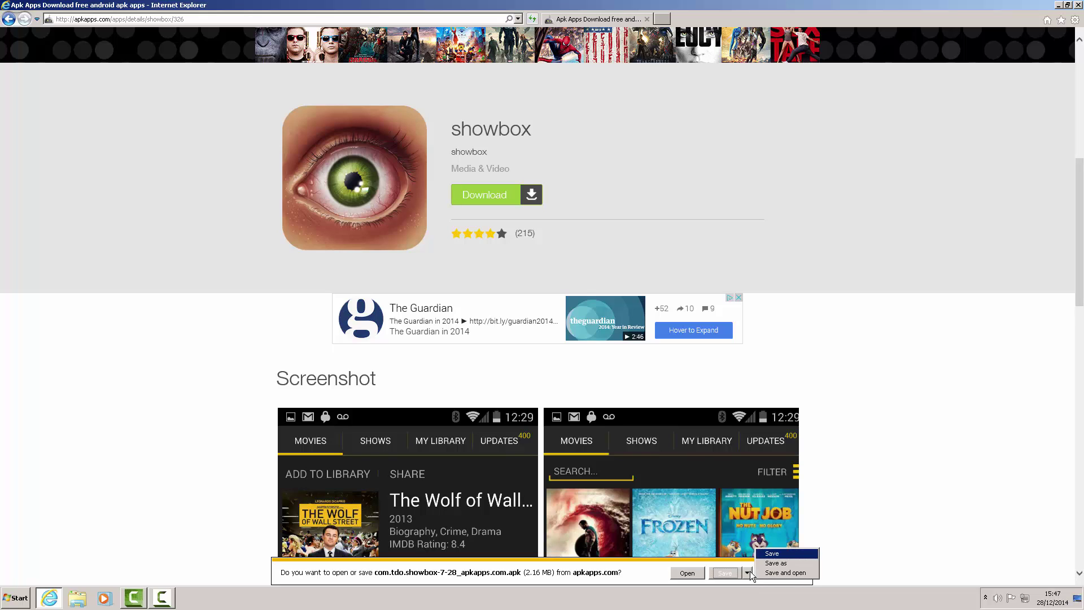
click(795, 564)
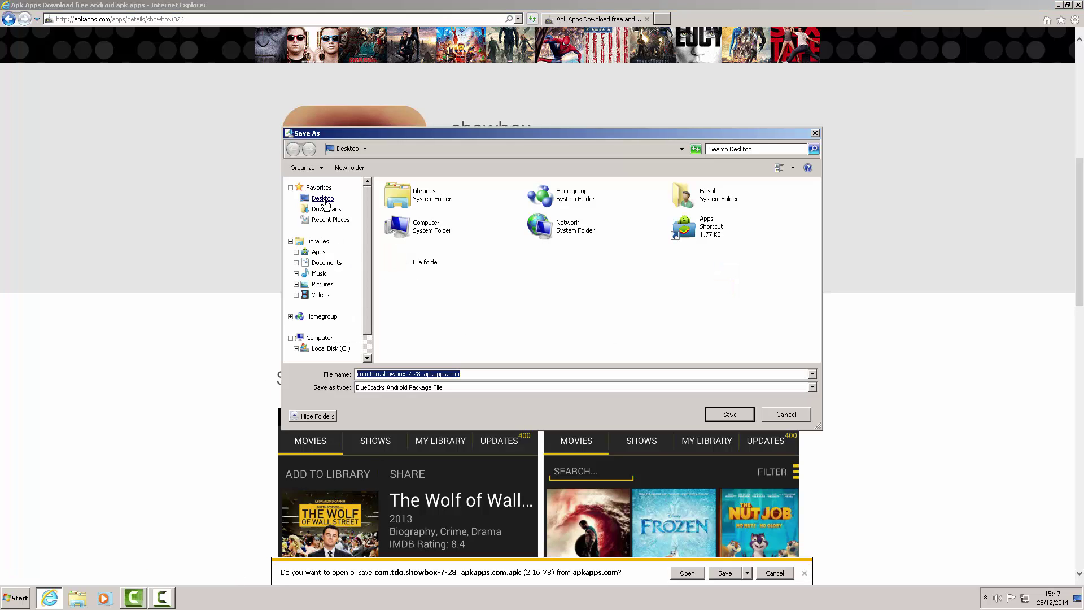
click(322, 199)
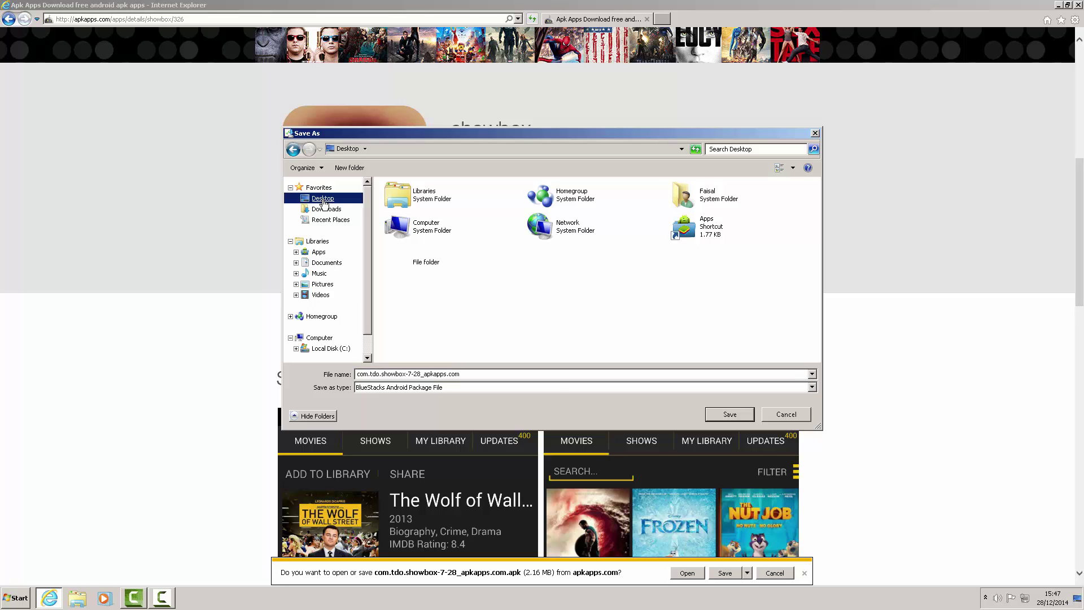
click(741, 414)
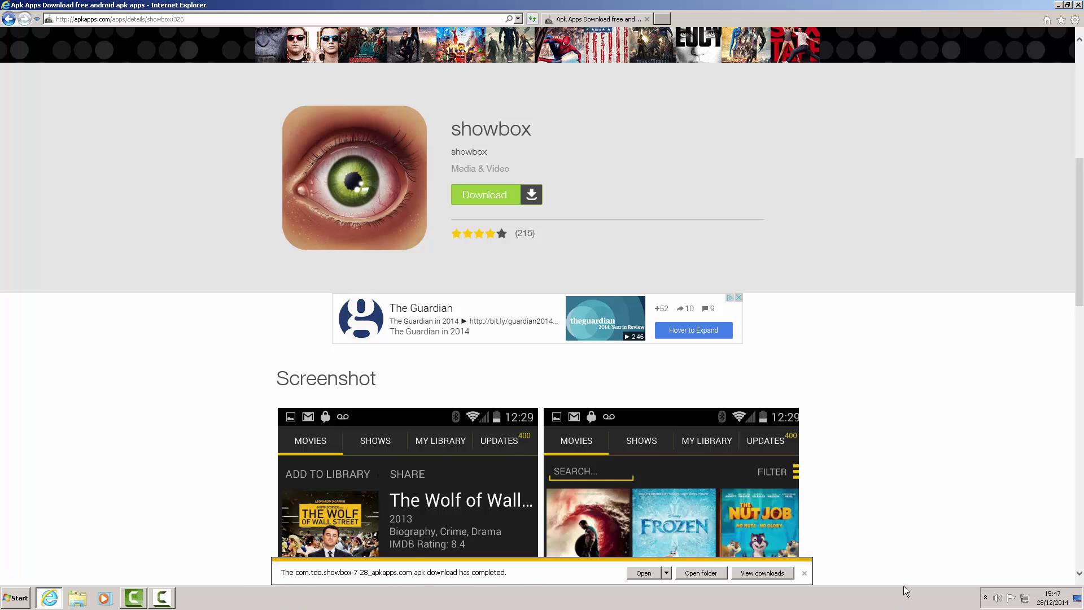
click(805, 574)
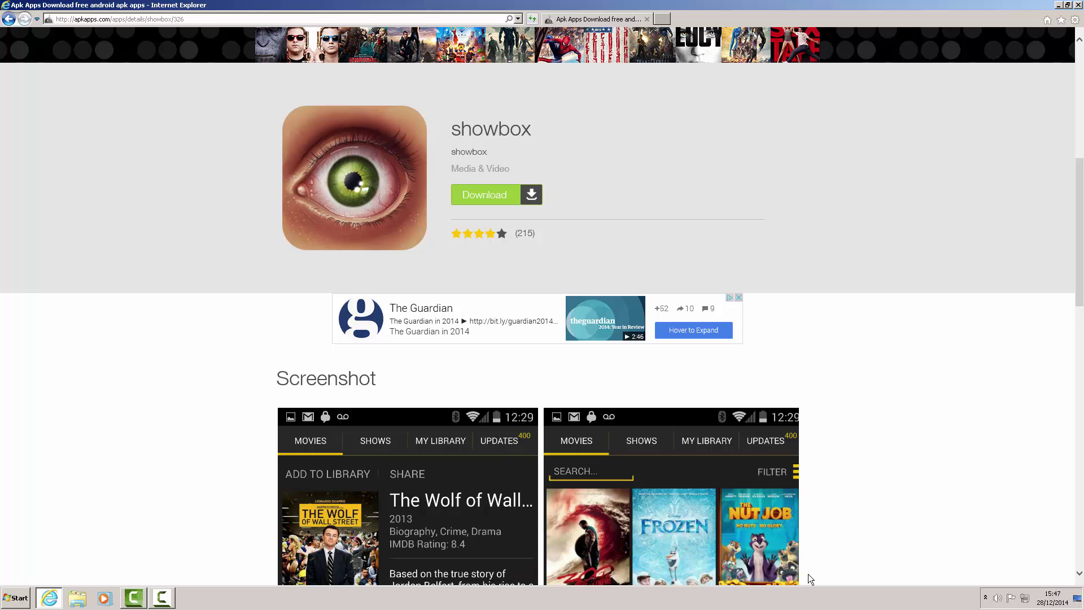
click(1079, 4)
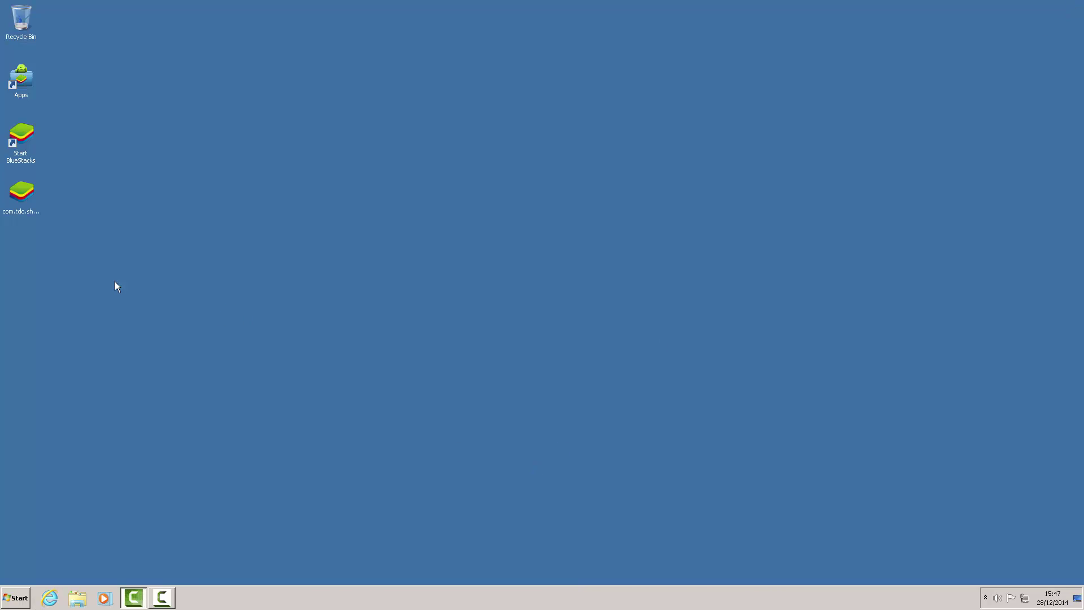
- Install Show Box into BlueStacks from the downloaded desktop package, and check the hidden notification area icons
click(13, 212)
click(13, 148)
click(13, 214)
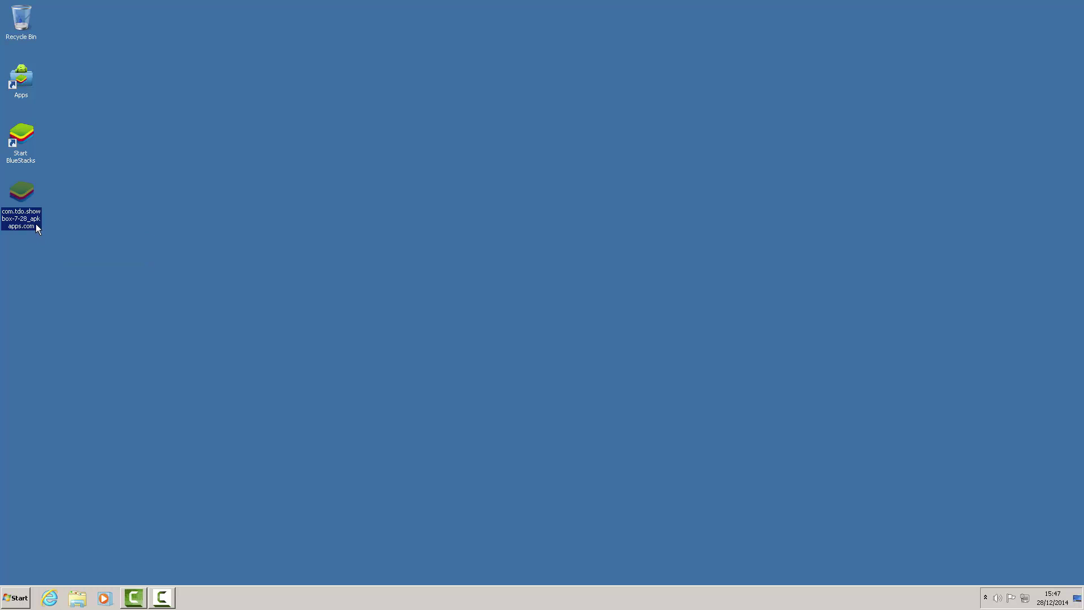
click(195, 342)
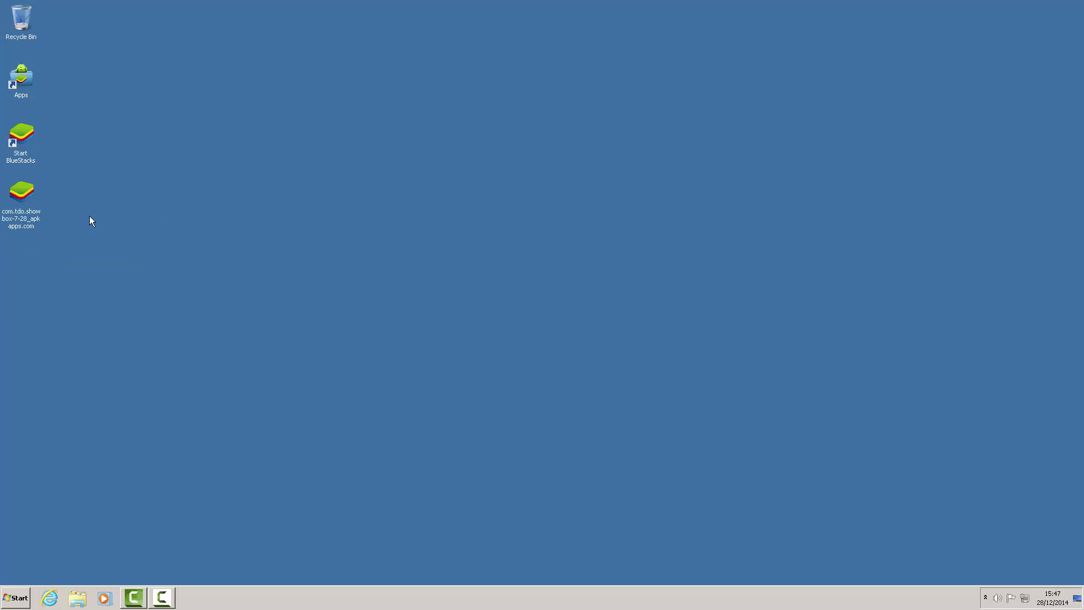
double_click(21, 195)
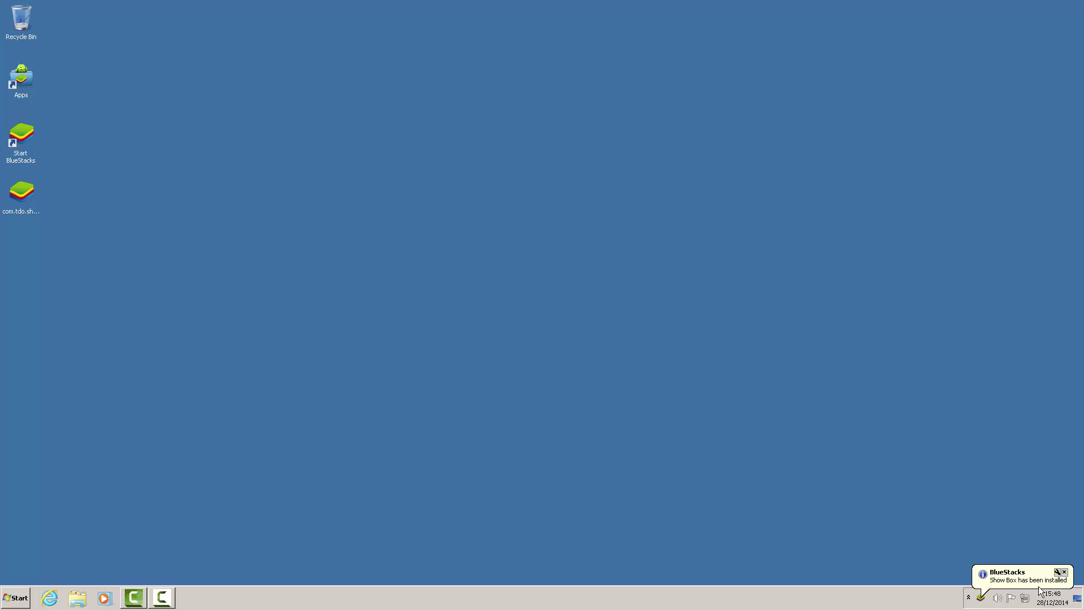
click(986, 598)
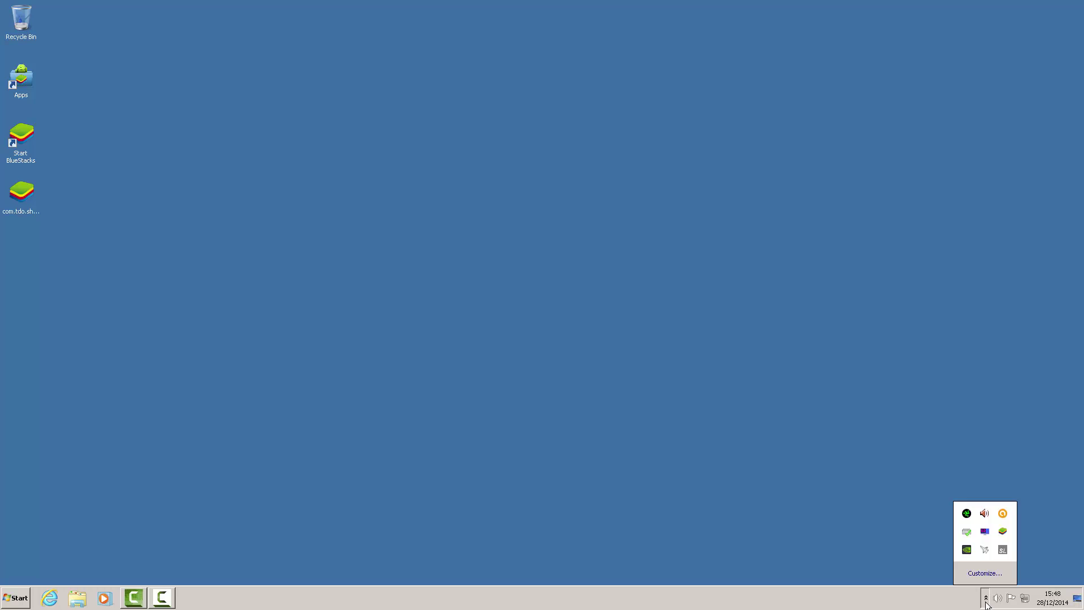
click(1070, 564)
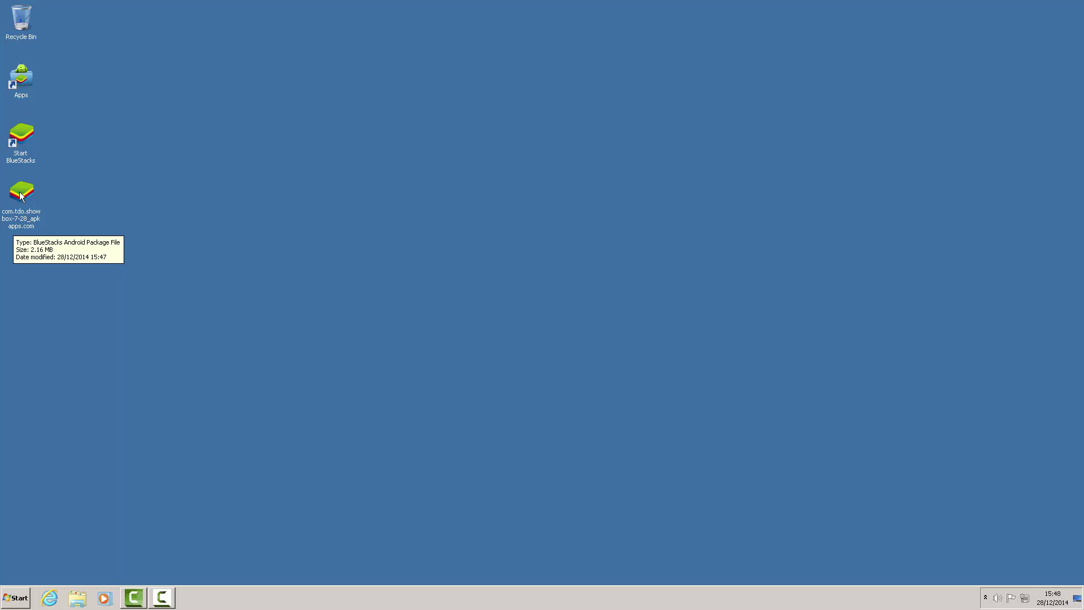
- Move the Showbox package file from the desktop to the Recycle Bin and empty the bin permanently
double_click(14, 222)
drag(495, 309, 495, 305)
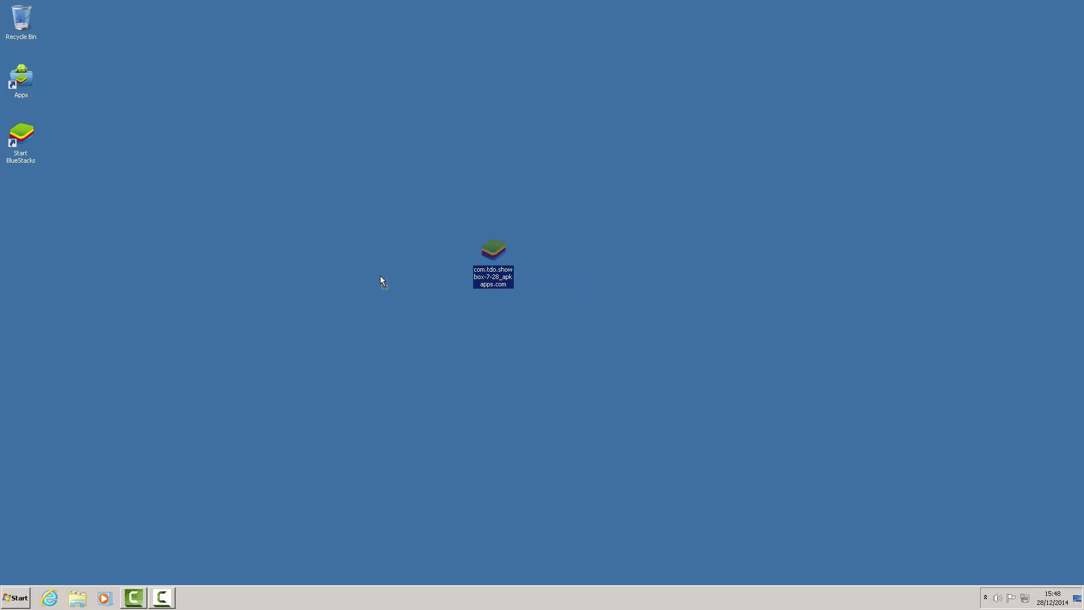
drag(24, 27, 24, 28)
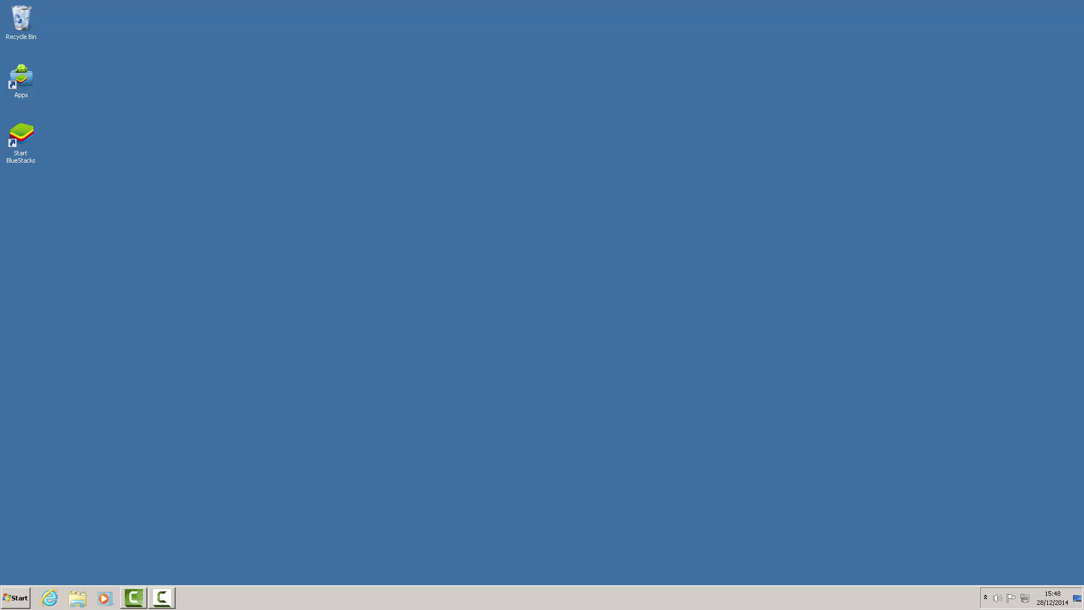
right_click(18, 26)
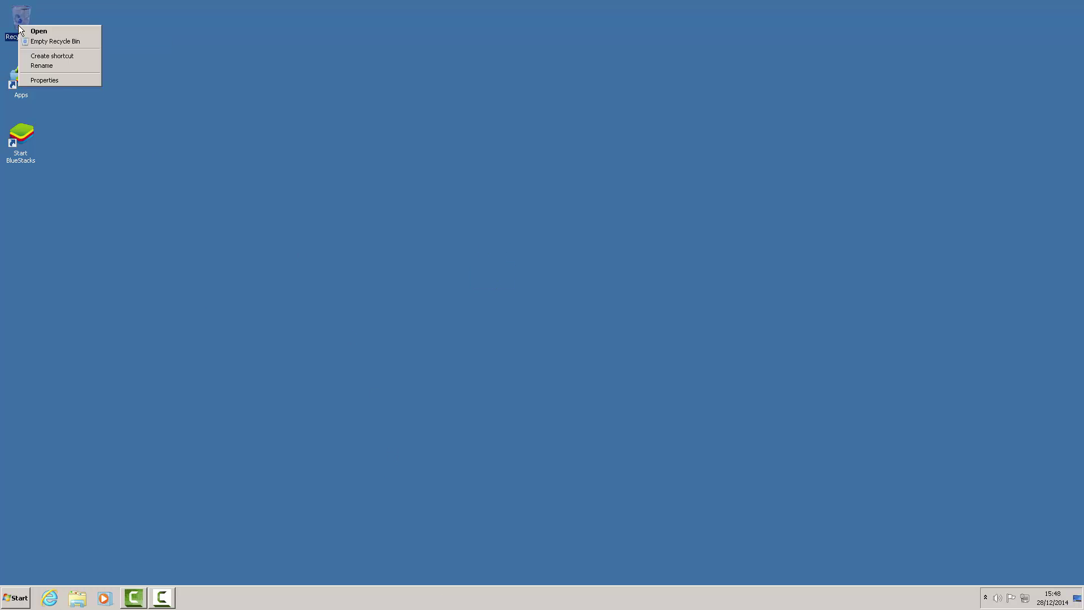
click(41, 41)
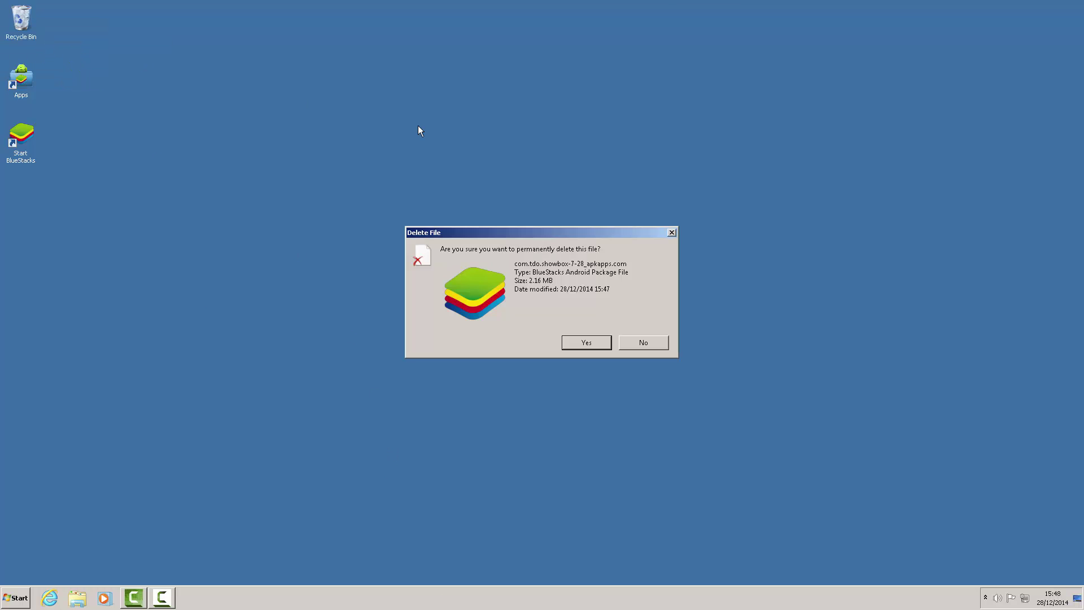
click(587, 343)
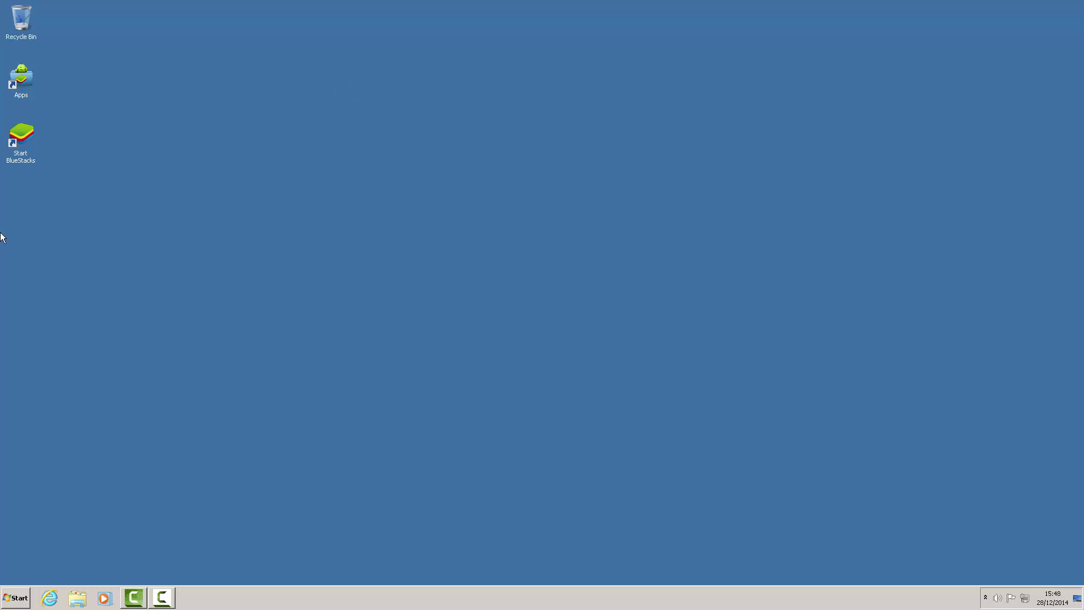
- Start BlueStacks from its desktop shortcut and launch Show Box from the full list of apps
click(25, 139)
double_click(25, 139)
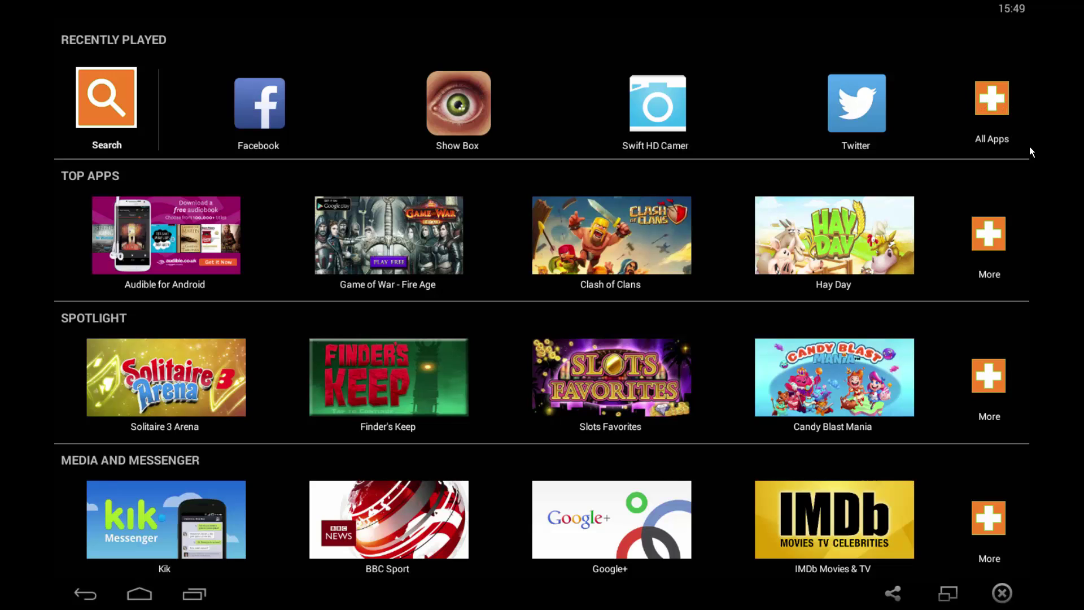
click(995, 100)
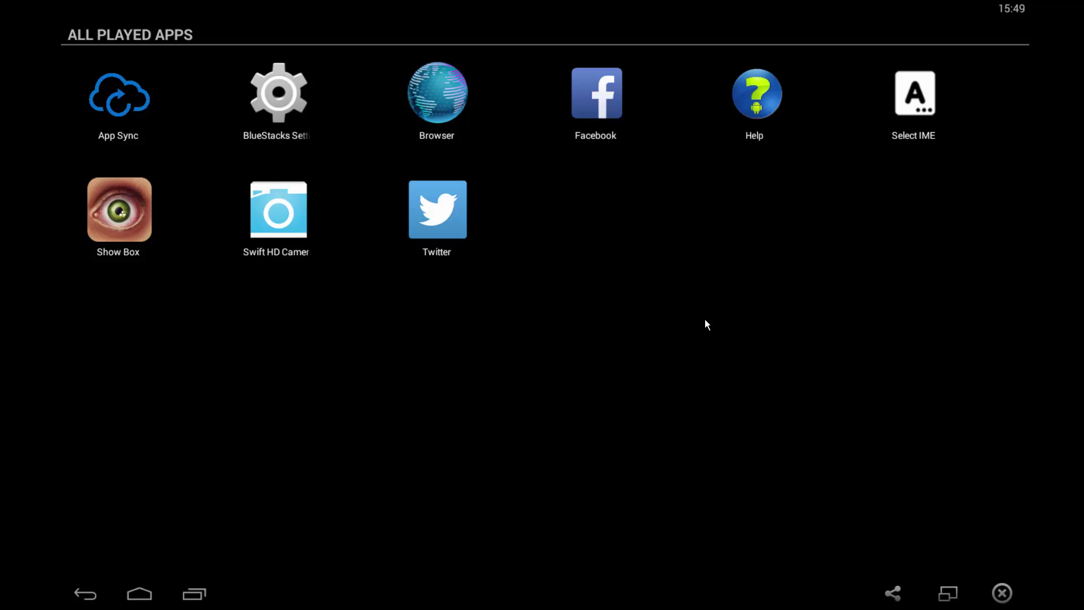
click(115, 215)
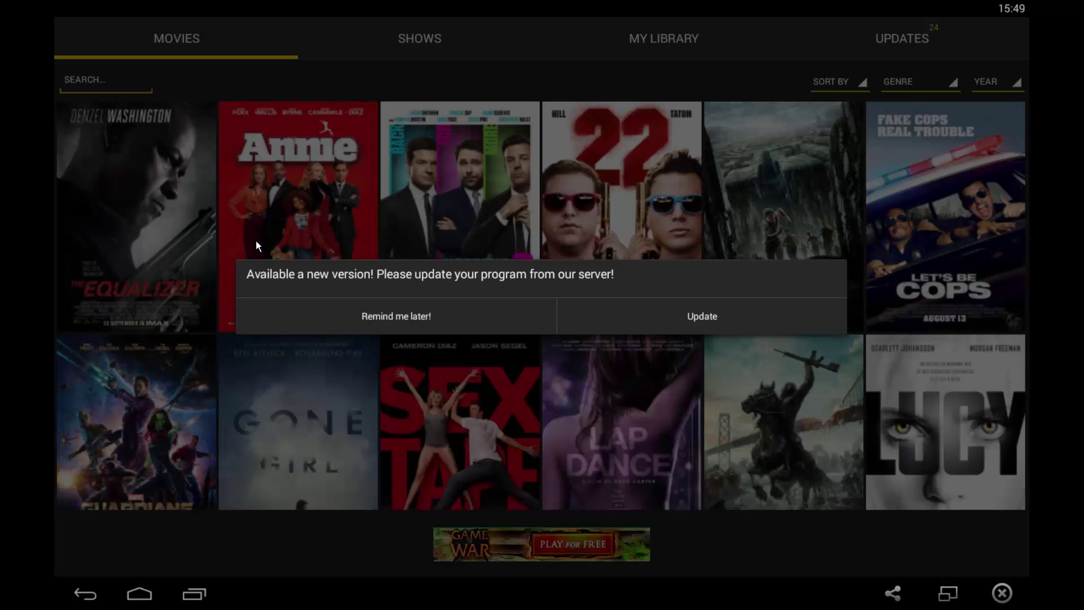
- Update Show Box to the new version, install the update, and finish without opening the app
click(702, 322)
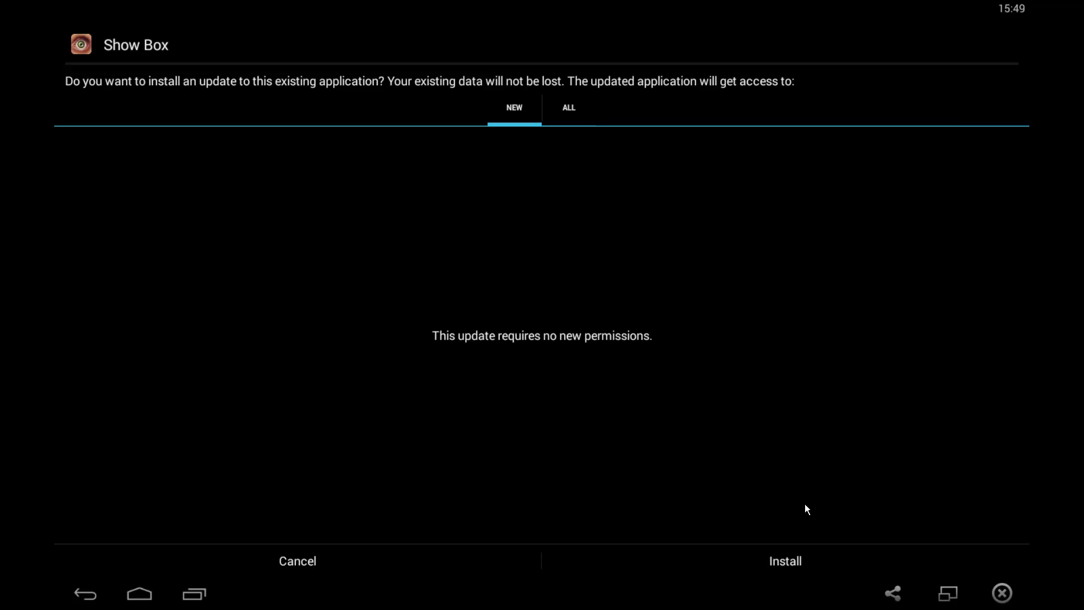
click(784, 564)
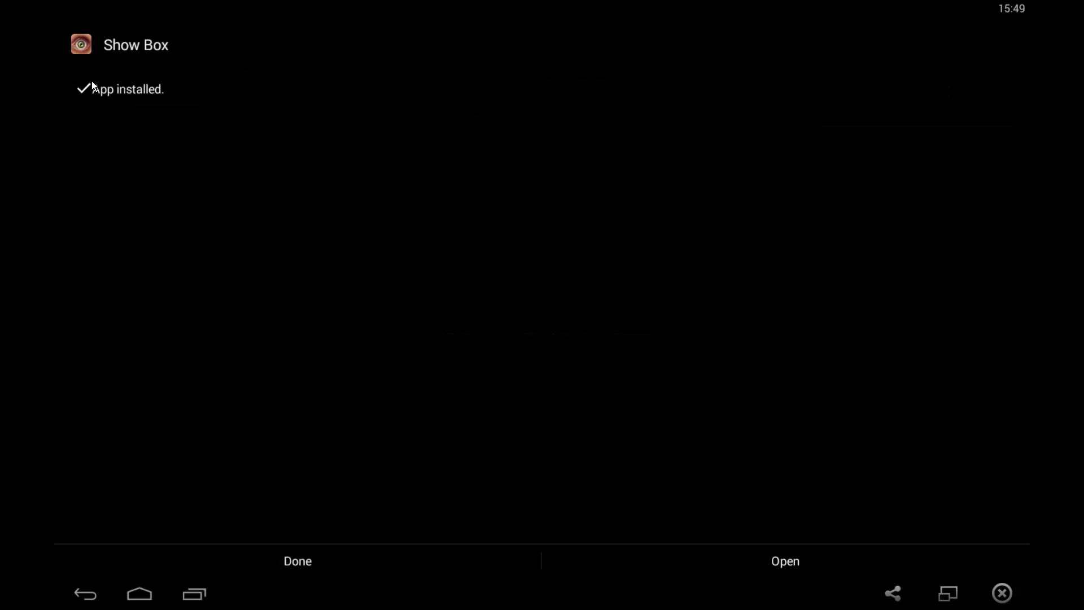
click(292, 561)
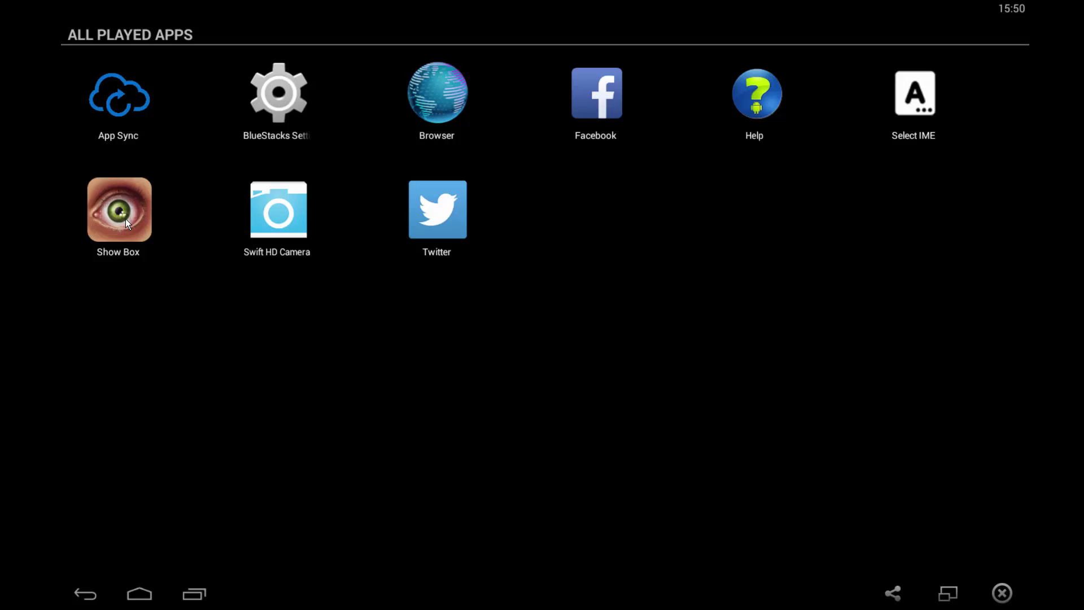
- Relaunch Show Box, open Guardians of the Galaxy from the movie list, and dismiss the subtitles notice
click(107, 207)
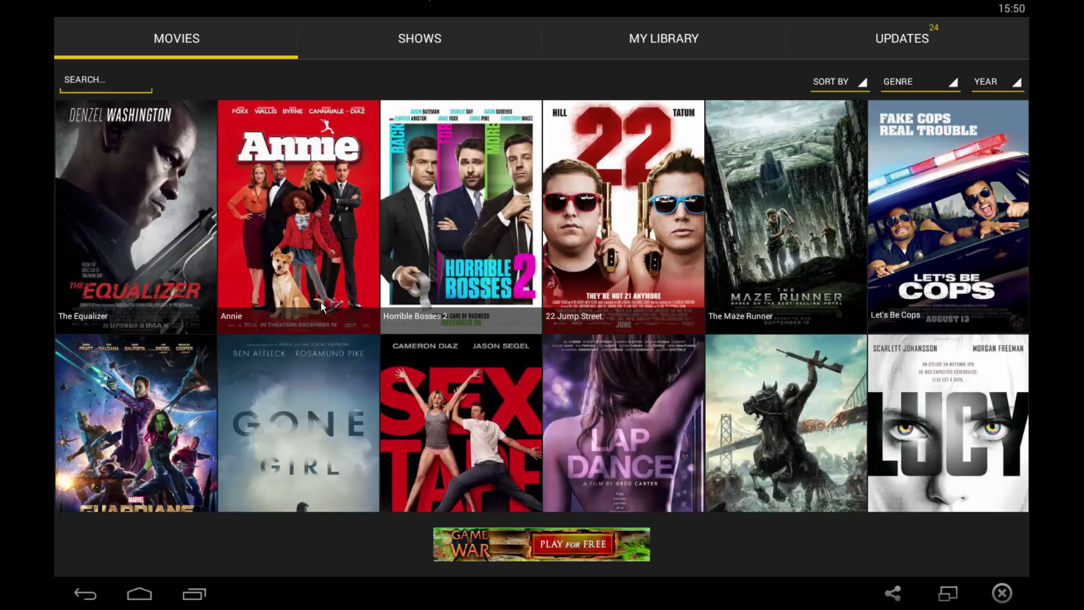
scroll(361, 306, down, 10)
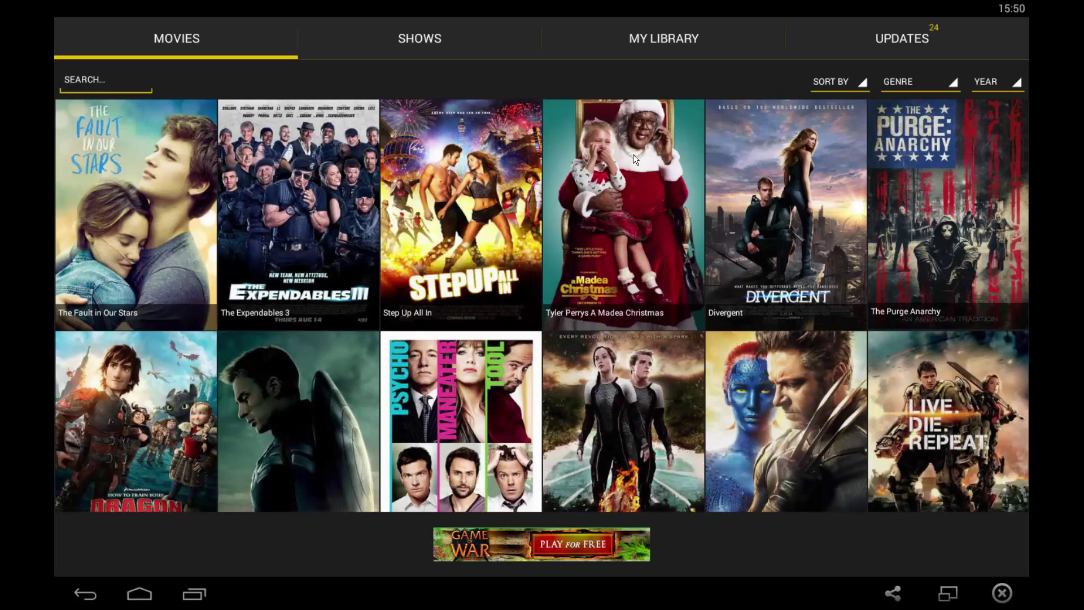
drag(632, 154, 648, 491)
scroll(648, 491, up, 10)
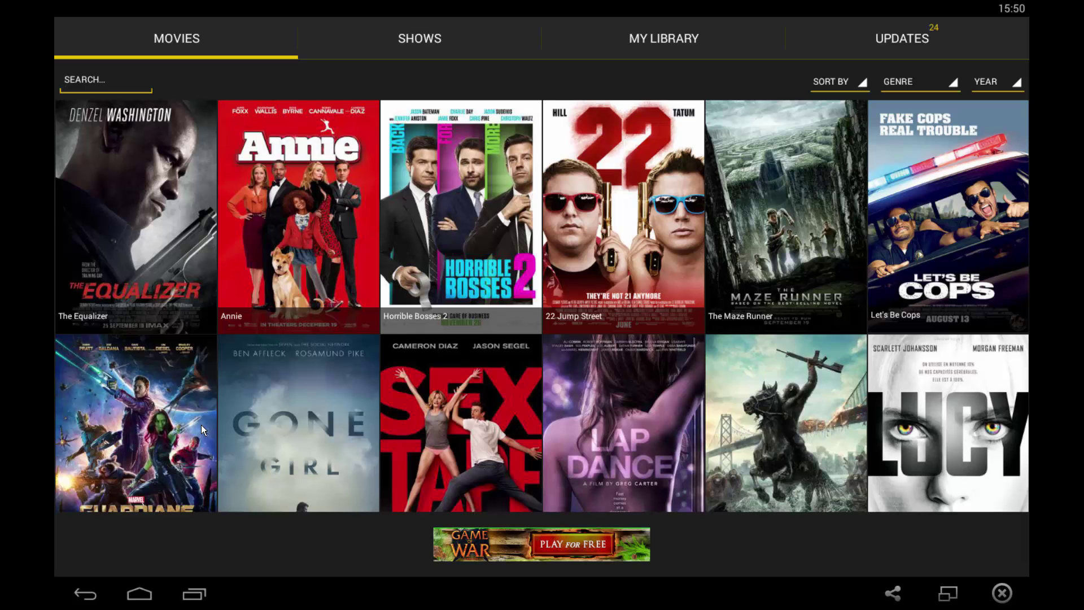
scroll(540, 295, down, 2)
scroll(540, 295, up, 2)
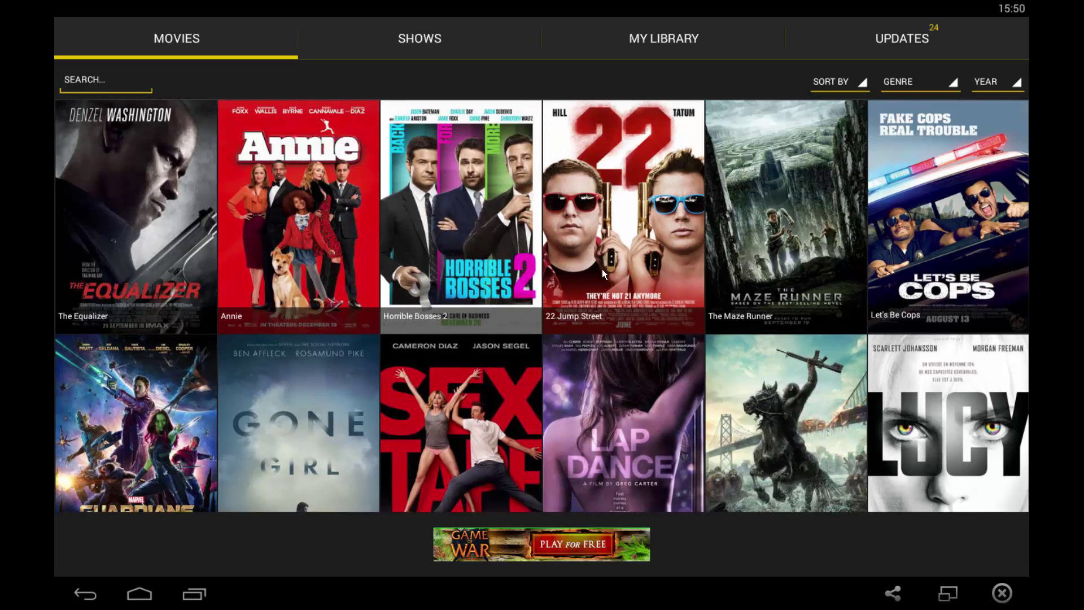
click(570, 198)
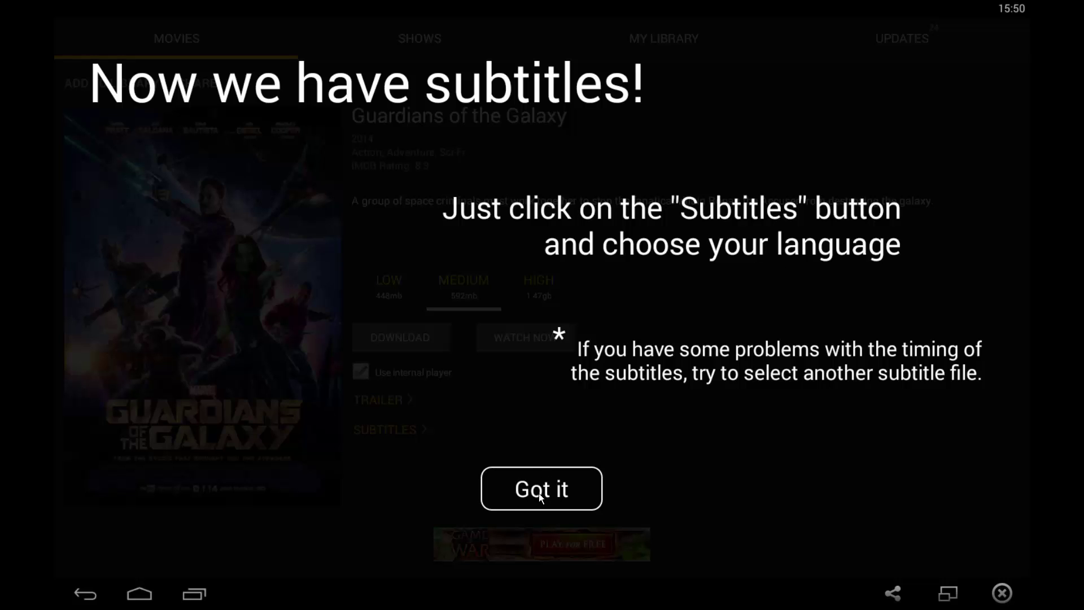
click(558, 492)
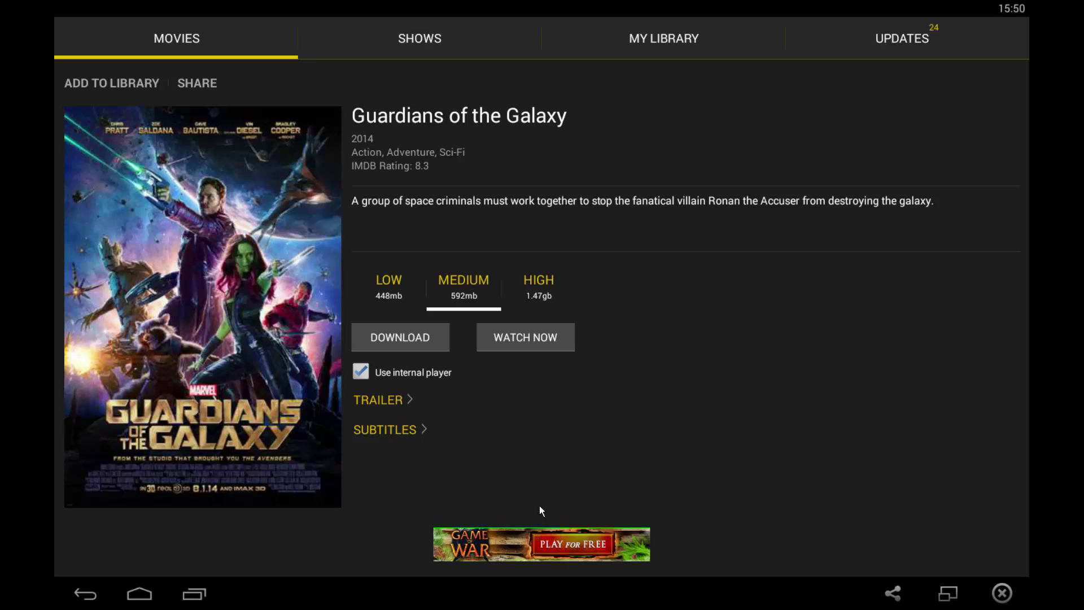
- Switch between the Low, Medium and High quality options, and start watching the movie in High quality
click(539, 292)
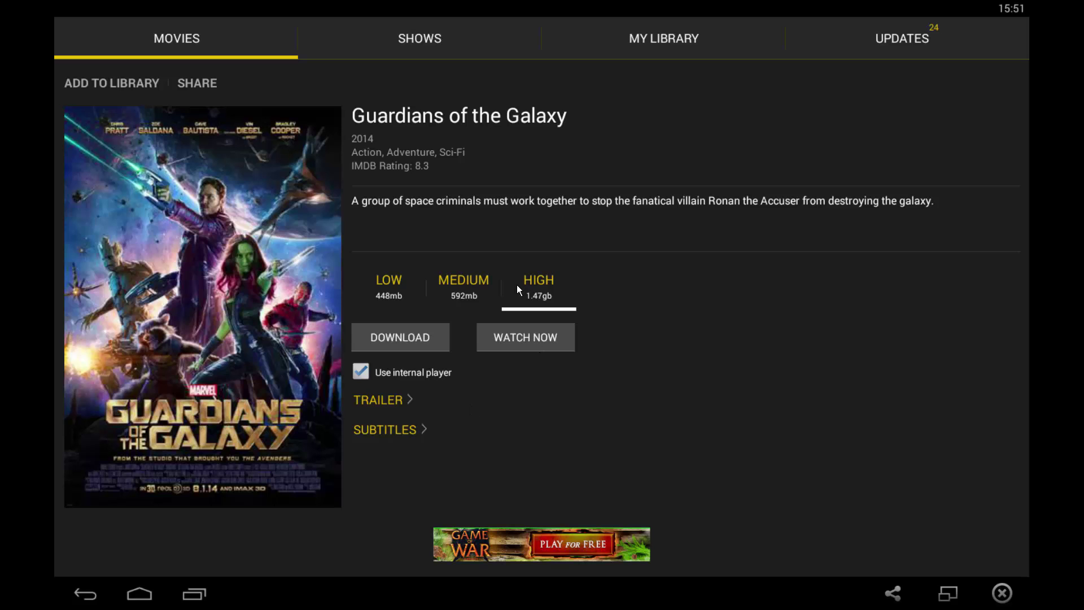
click(463, 285)
click(389, 286)
click(477, 280)
click(377, 296)
click(458, 280)
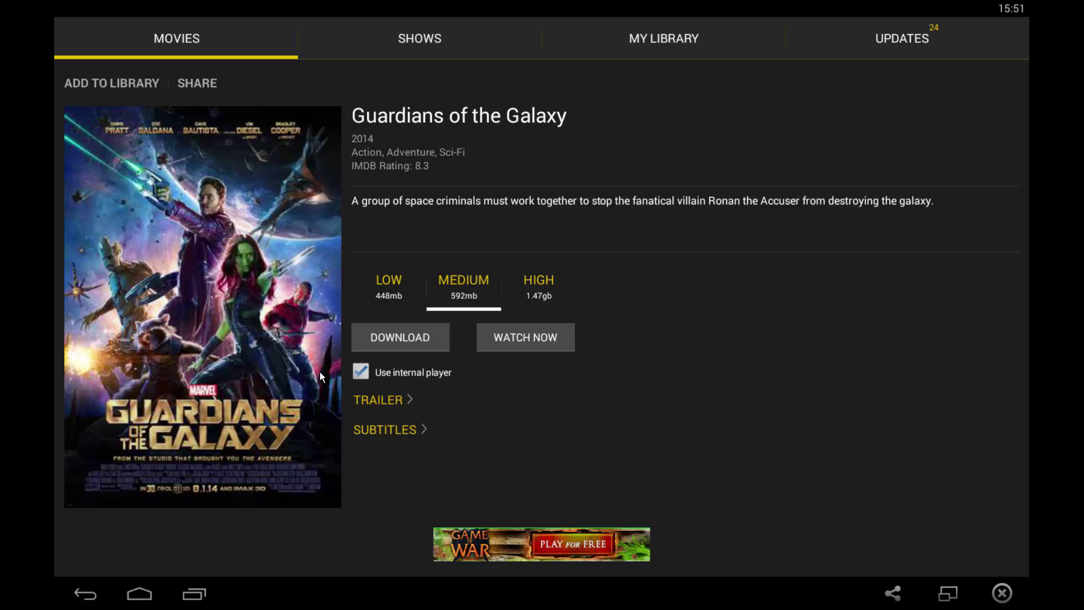
click(523, 296)
click(550, 337)
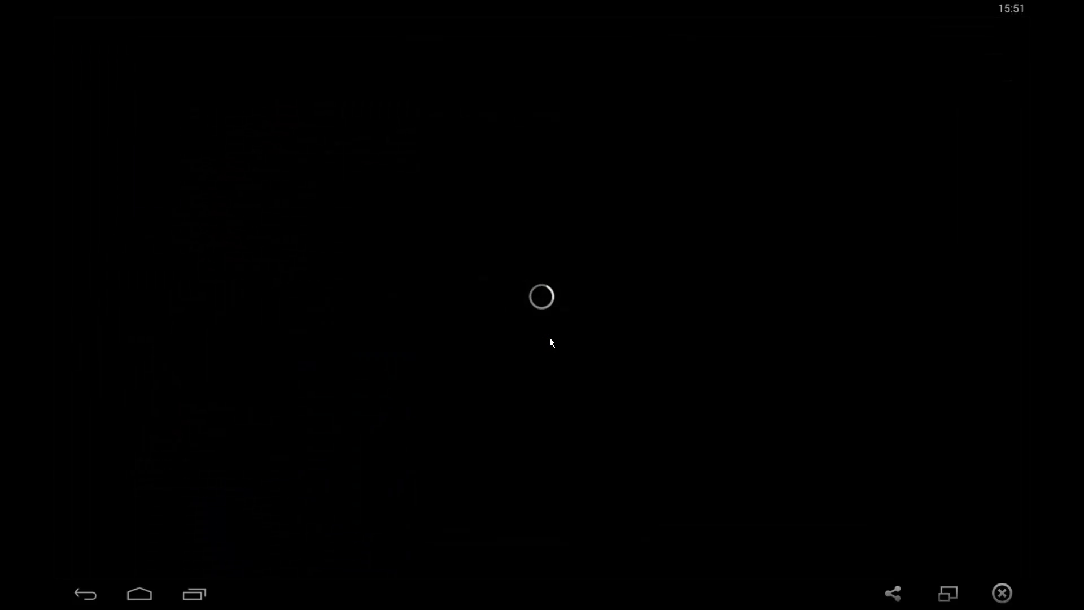